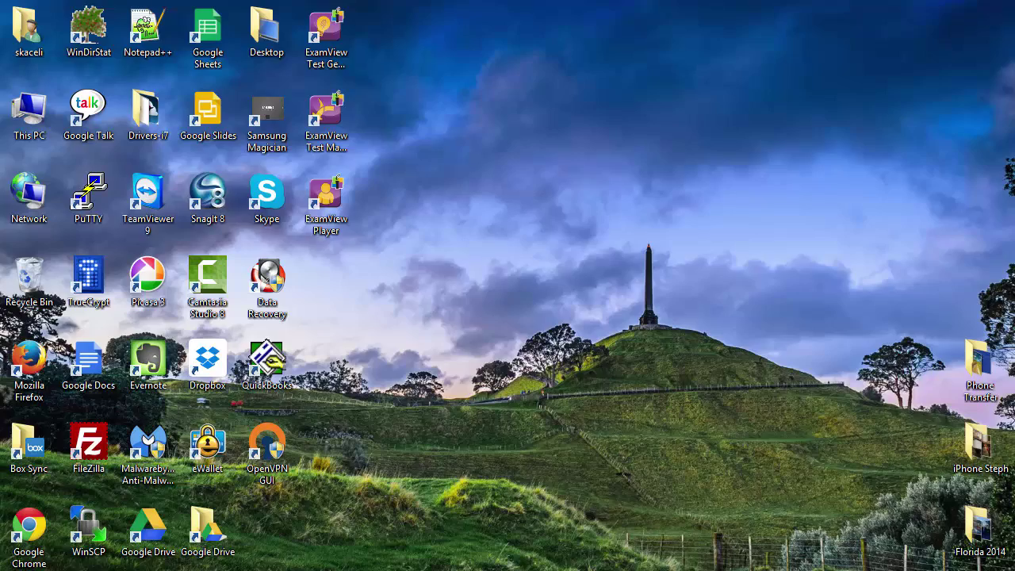
Find Word 2013 among the installed Microsoft Office 2013 apps and launch it.
key("super")
scroll(693, 481, "down", 5)
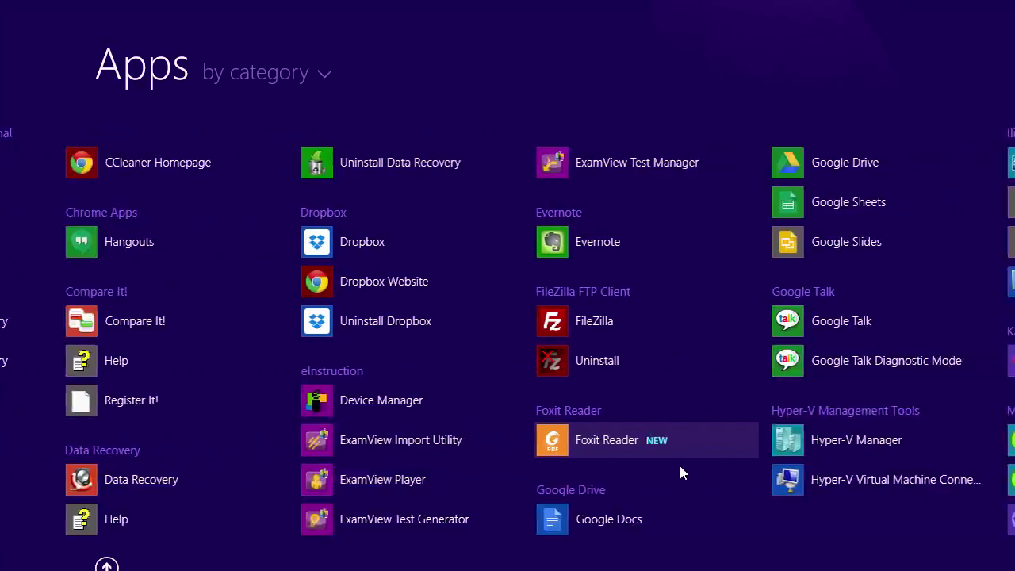
scroll(679, 473, "down", 7)
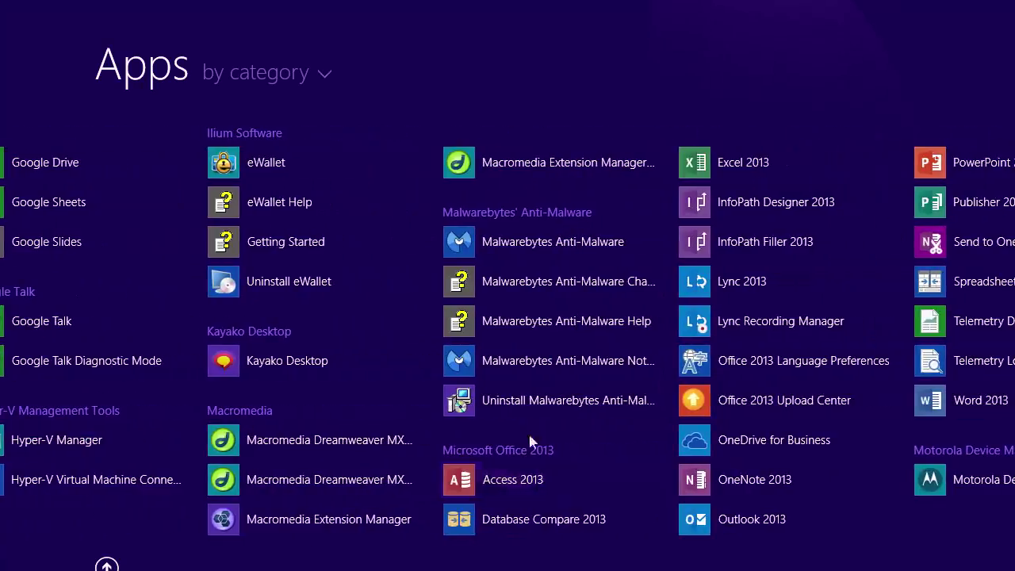
scroll(531, 433, "down", 2)
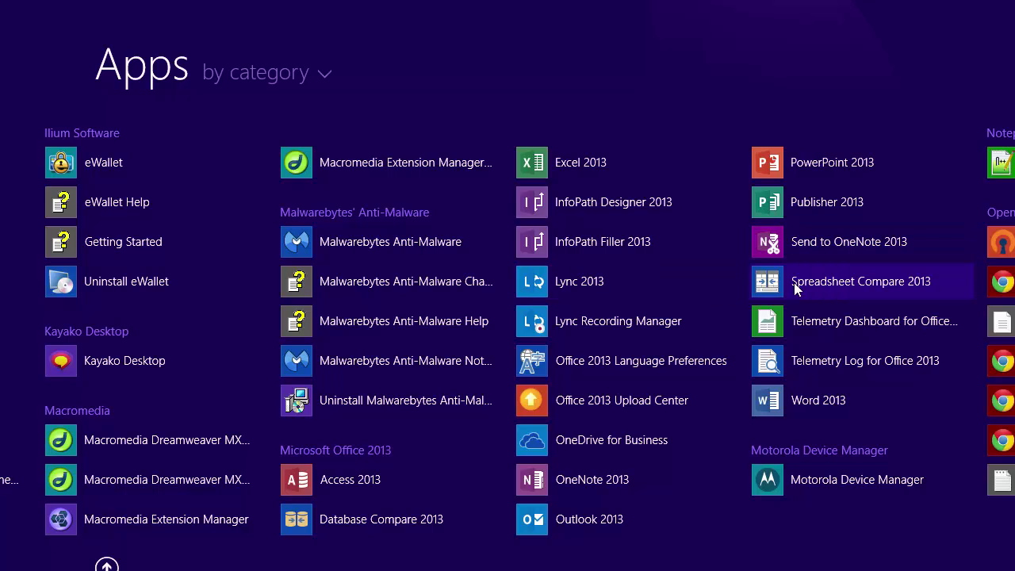
left_click(804, 405)
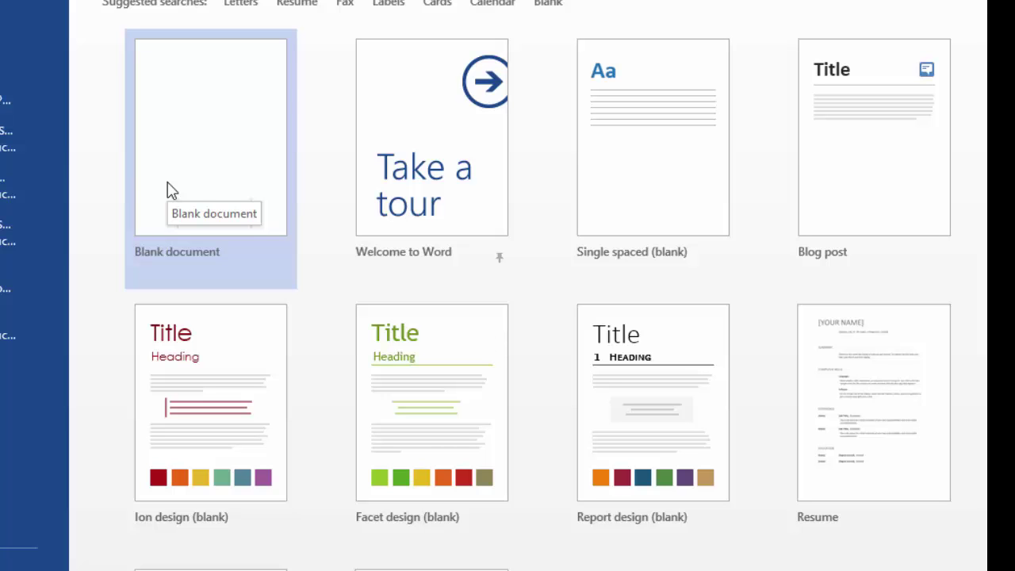
Browse the document templates and create a new document from the Event flyer template.
scroll(351, 437, "down", 3)
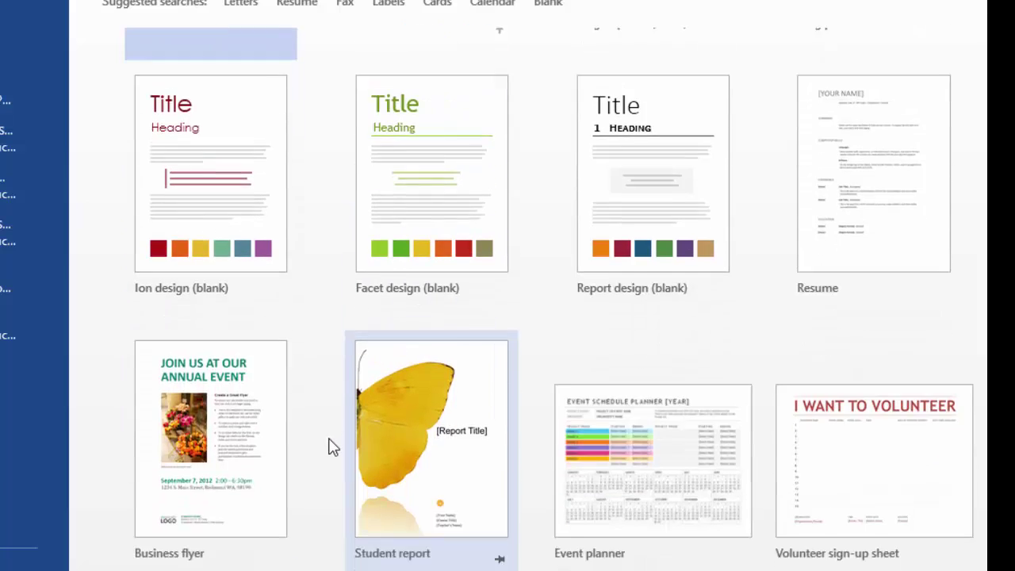
scroll(369, 465, "down", 6)
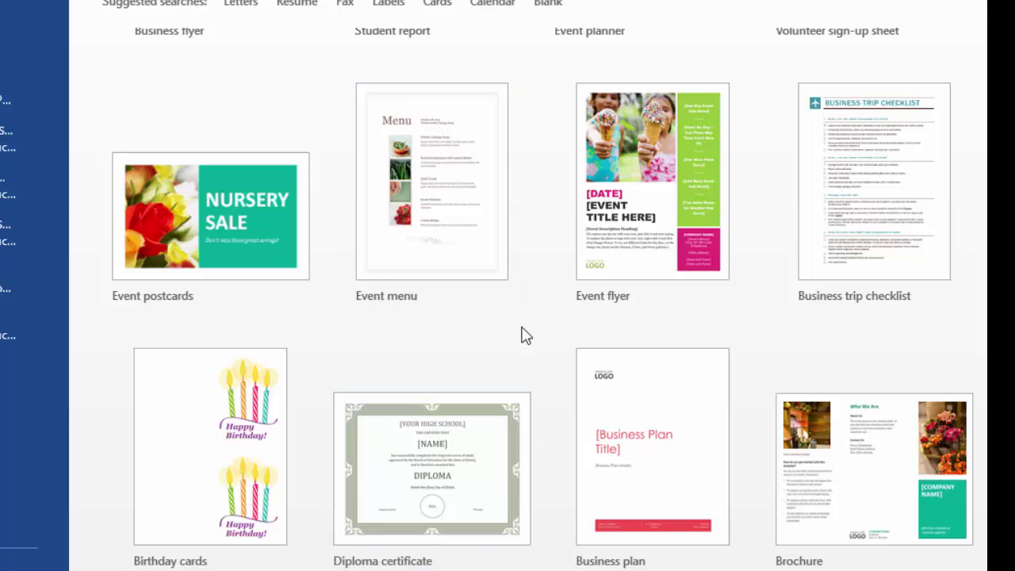
scroll(518, 332, "down", 4)
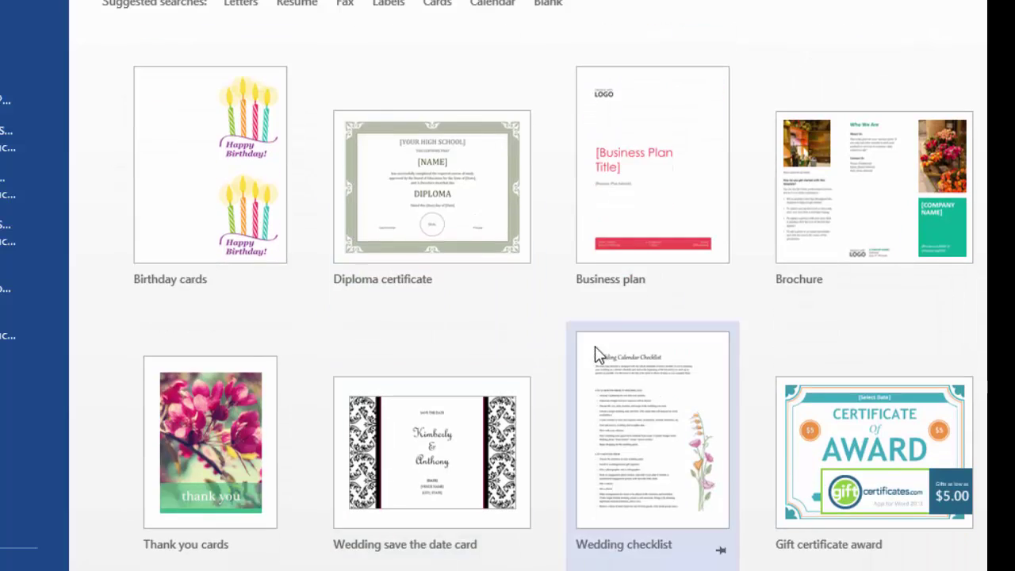
scroll(595, 356, "up", 5)
scroll(679, 374, "up", 2)
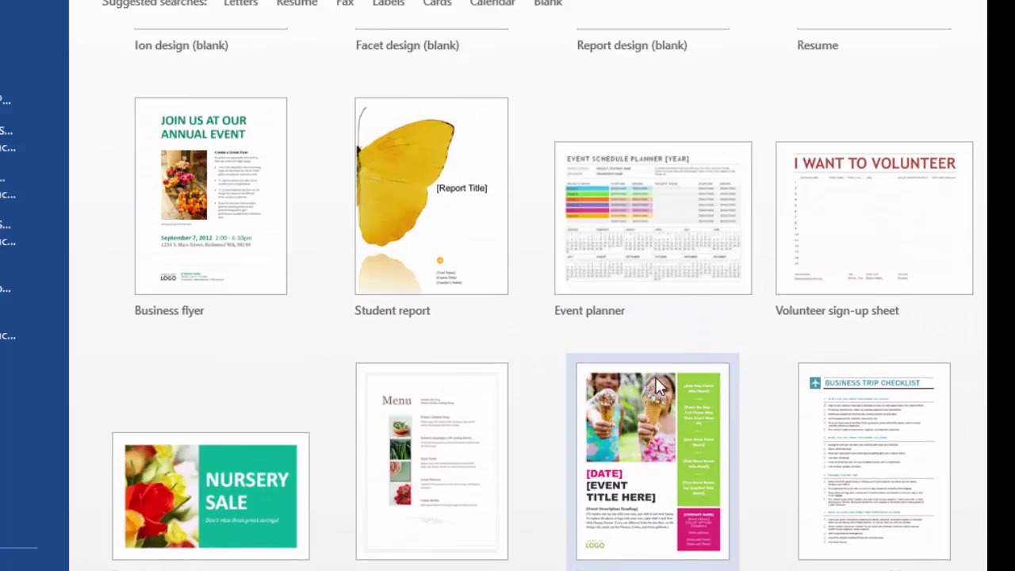
left_click(674, 434)
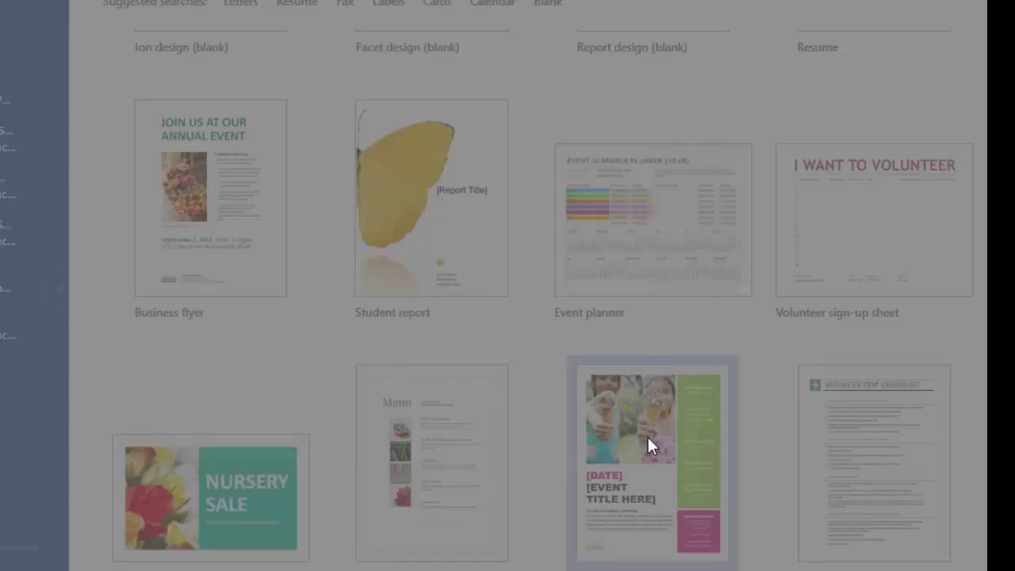
left_click(469, 412)
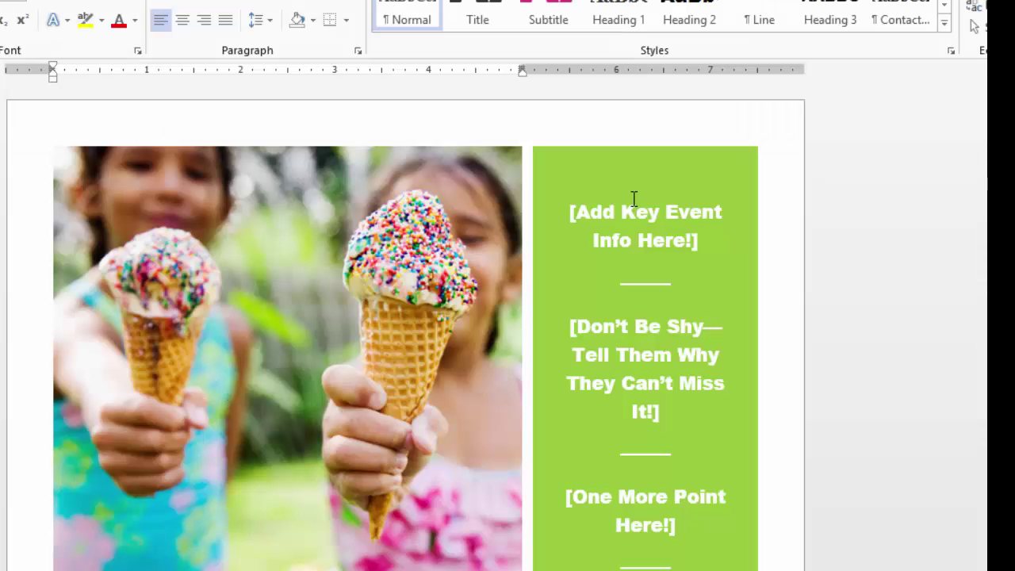
Select the flyer's key event info placeholder, look over the other placeholders, and close the document and Word.
left_click(653, 223)
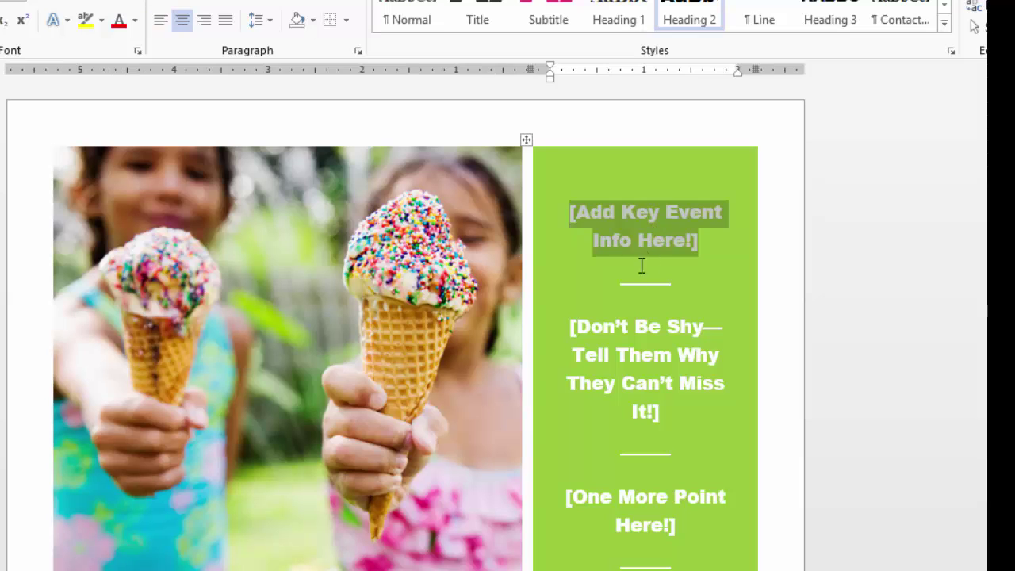
scroll(641, 352, "down", 5)
scroll(630, 351, "down", 3)
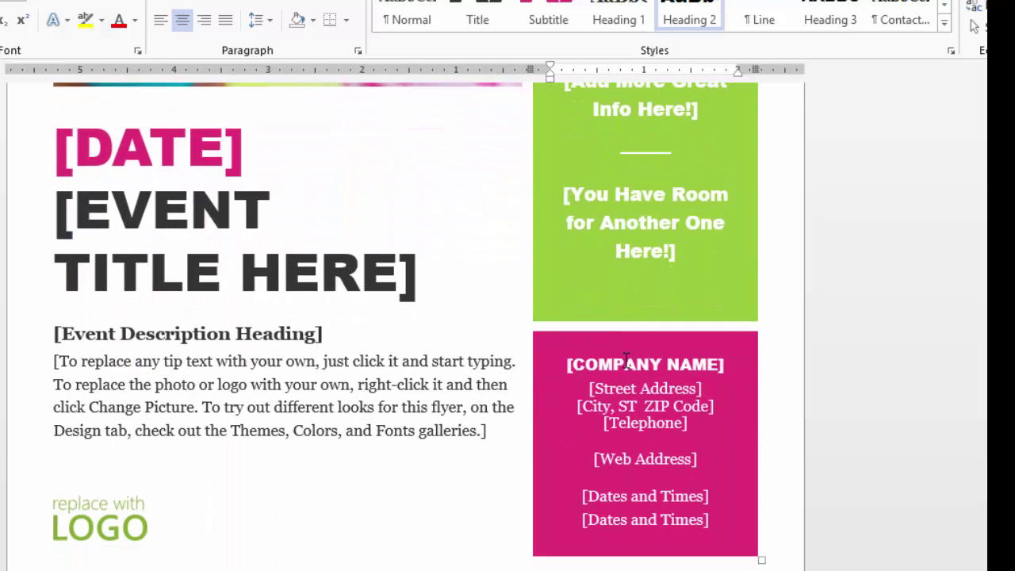
scroll(421, 385, "up", 7)
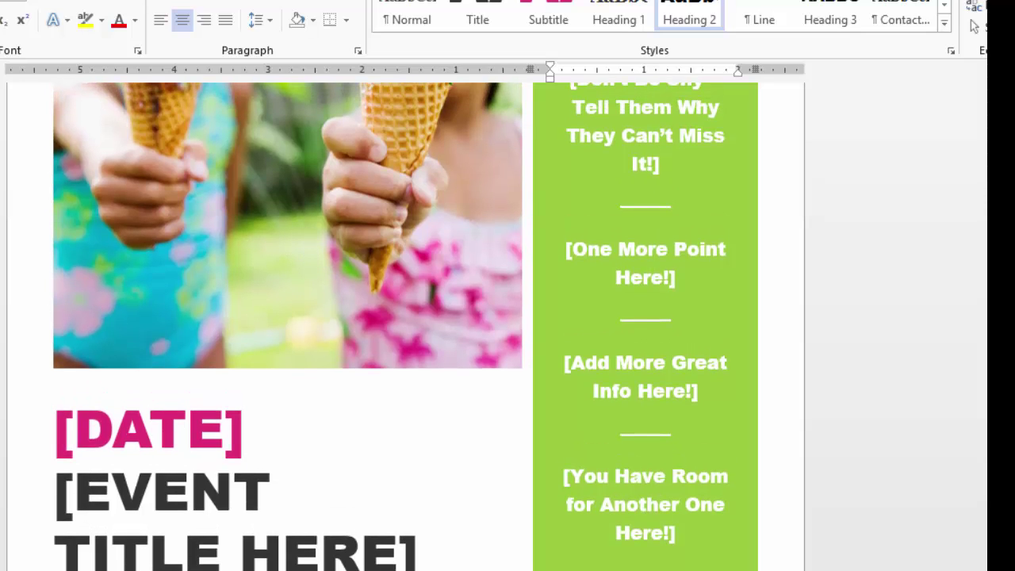
key("alt+F4")
left_click(396, 328)
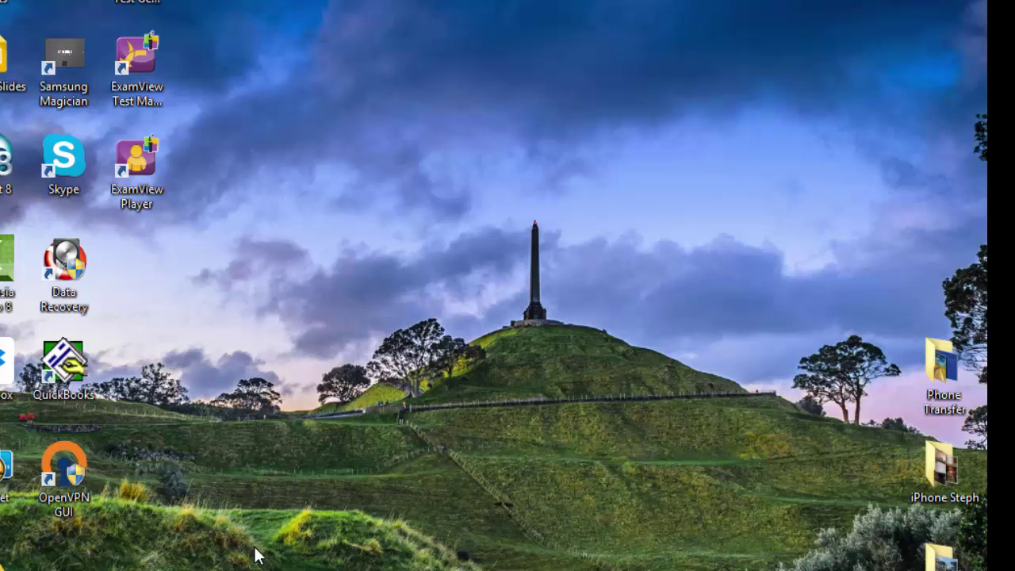
Launch Word 2013 again from the installed apps and start with a blank document.
key("super")
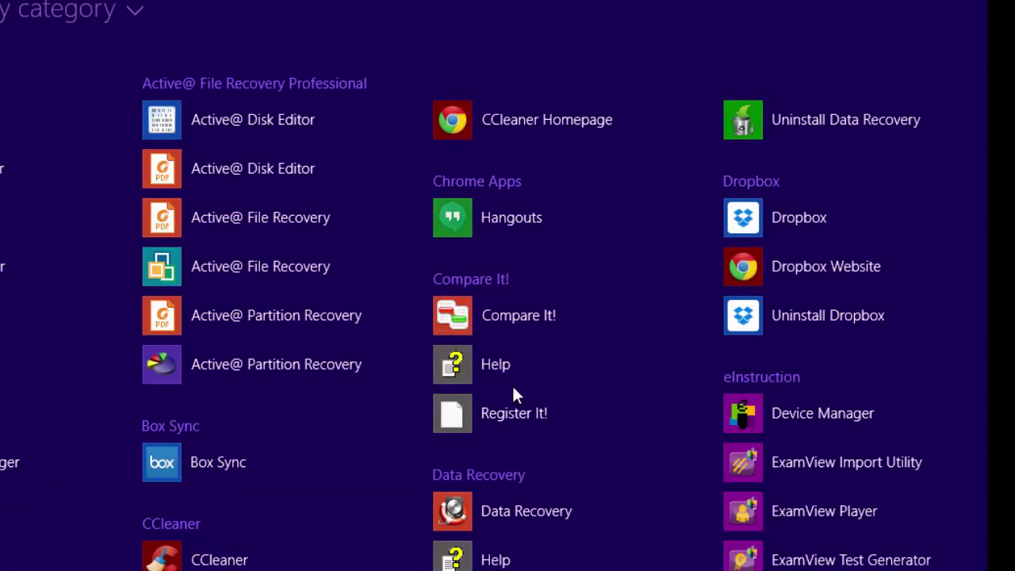
scroll(658, 413, "down", 6)
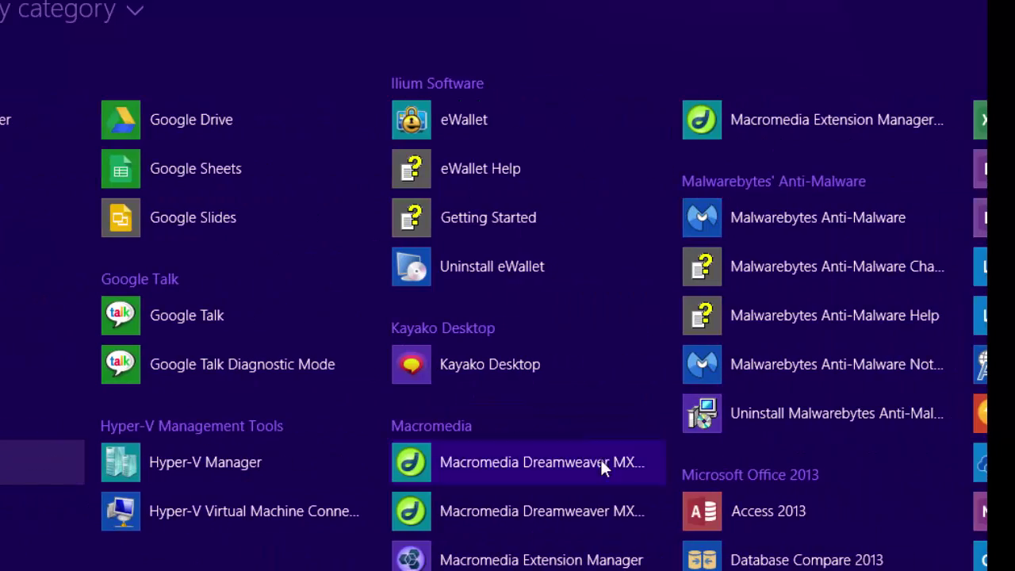
scroll(598, 466, "down", 2)
scroll(705, 463, "down", 2)
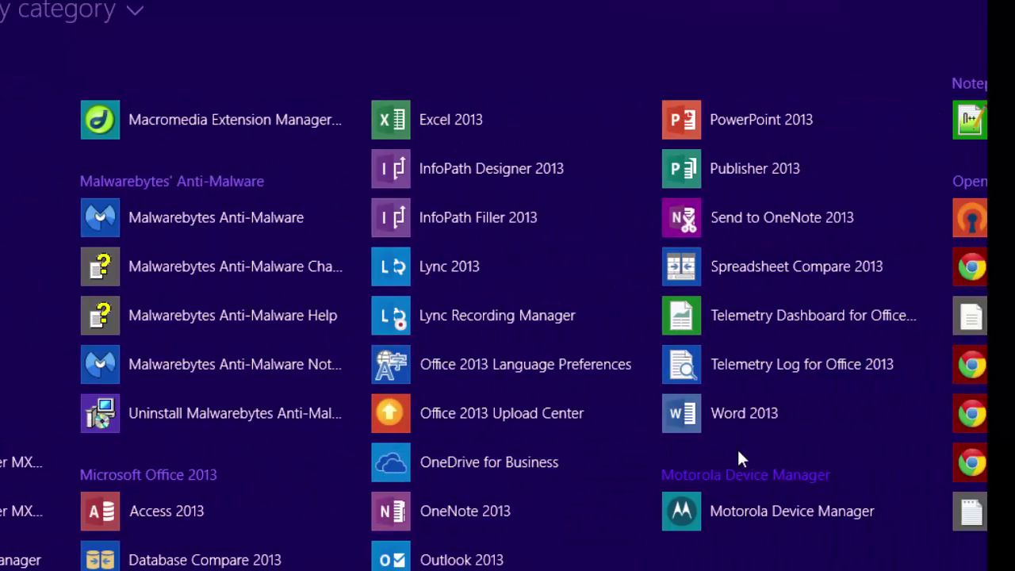
left_click(827, 408)
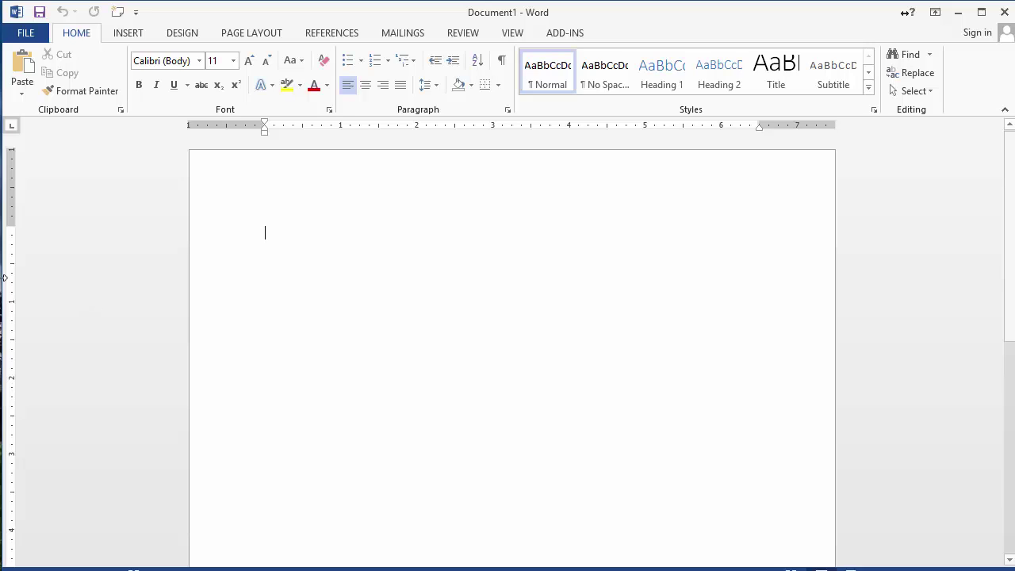
Examine the blank document's file info, sharing and export pages and the Office account page.
left_click(31, 40)
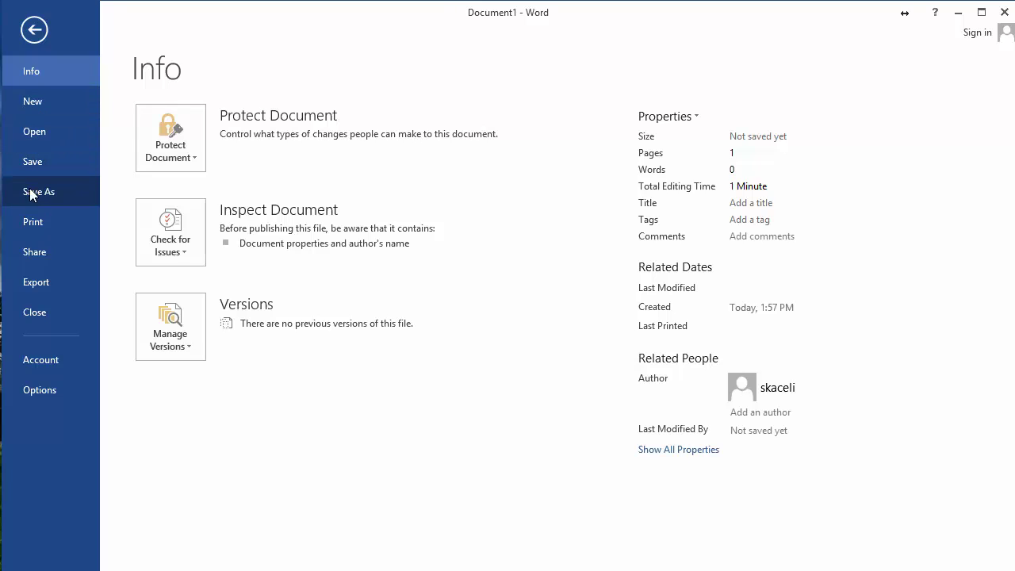
left_click(41, 258)
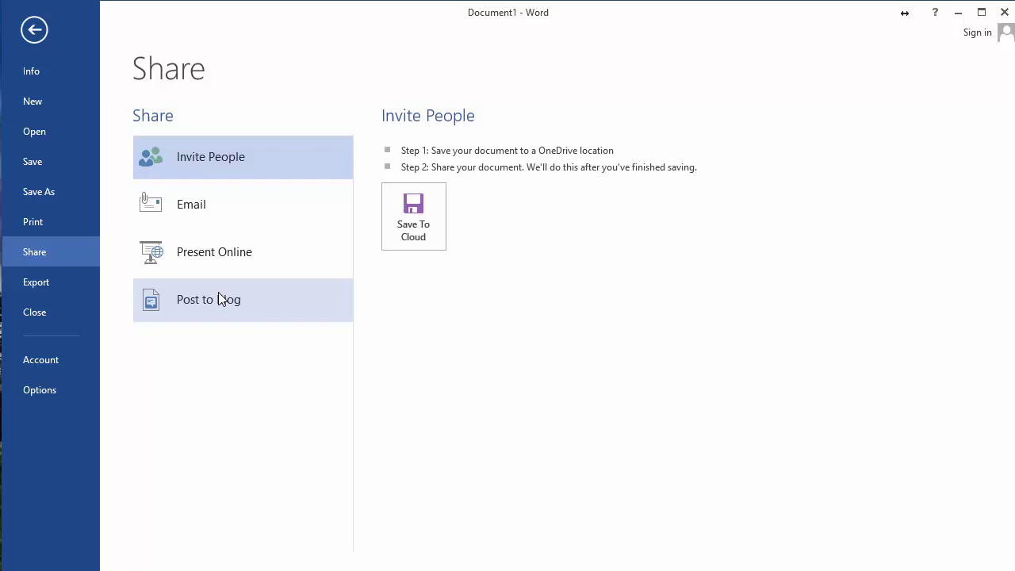
left_click(52, 291)
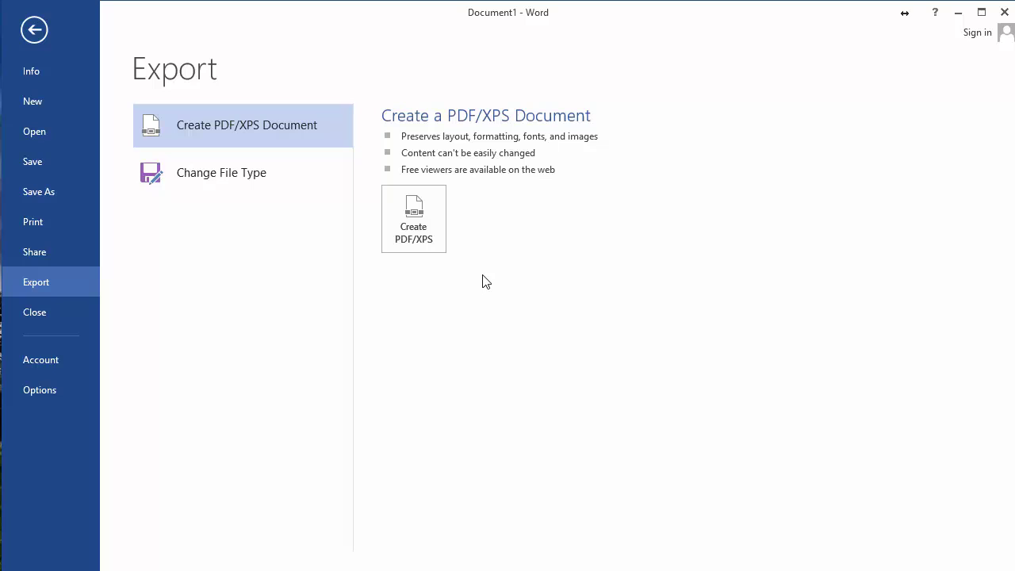
left_click(45, 362)
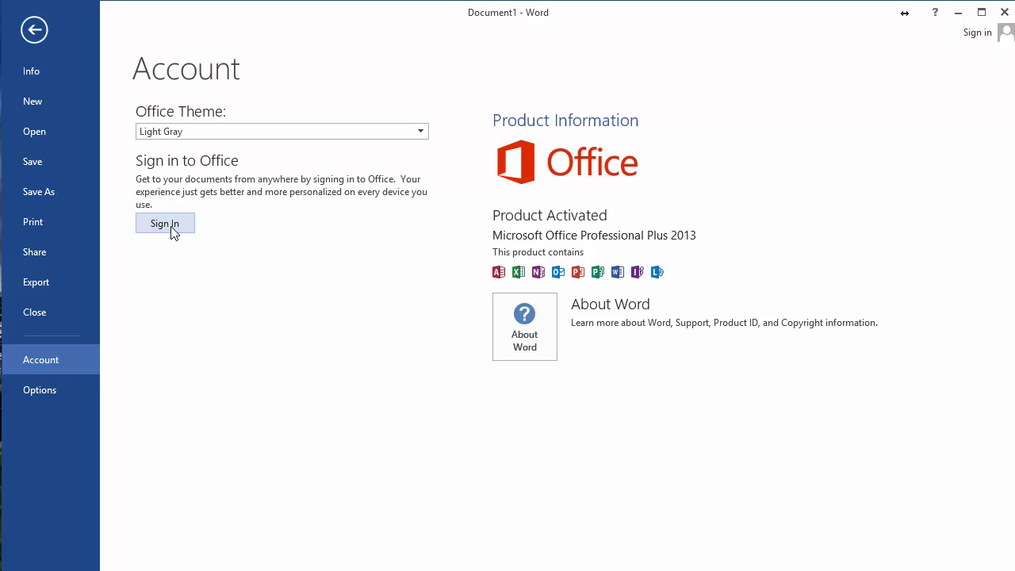
Review the Proofing, Save, Language, Advanced, Customize Ribbon and Trust Center categories of Word Options, and leave without applying changes.
left_click(44, 392)
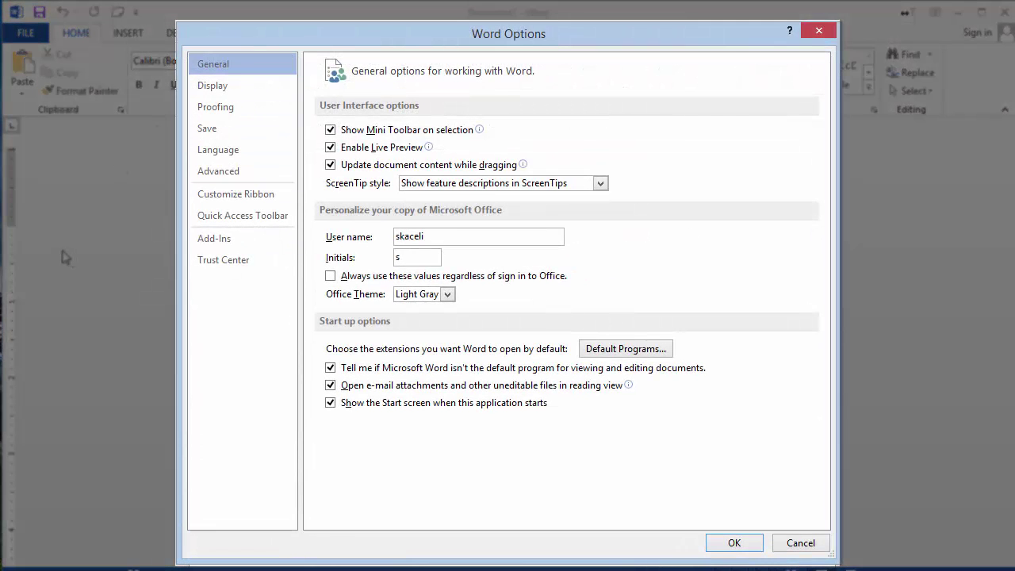
left_click(221, 107)
left_click(215, 130)
left_click(211, 151)
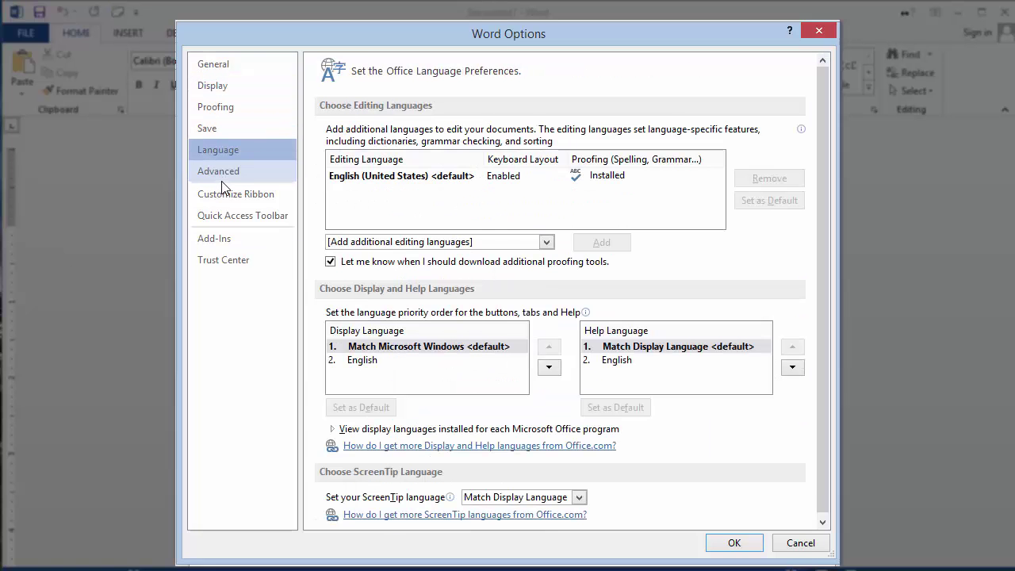
left_click(222, 174)
left_click(238, 195)
left_click(218, 262)
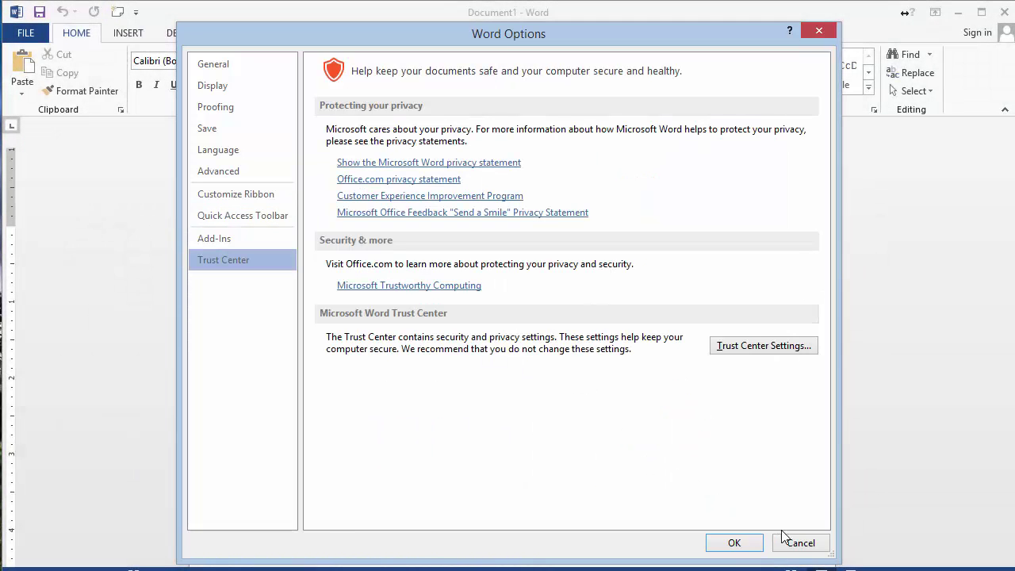
left_click(797, 543)
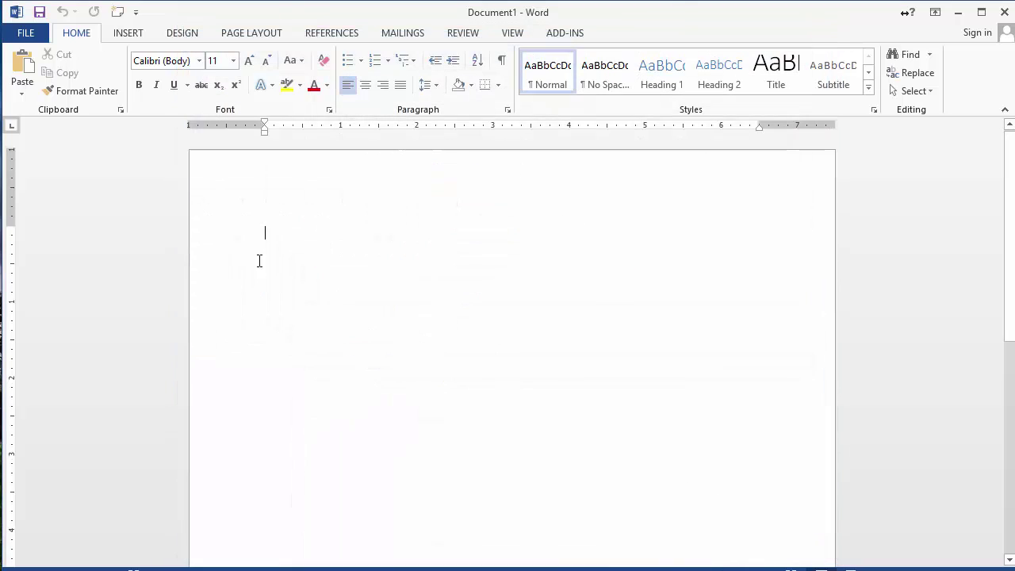
Revisit the file info page, return to the document, and survey the Insert, Design, Page Layout, References and Review ribbon commands.
left_click(20, 36)
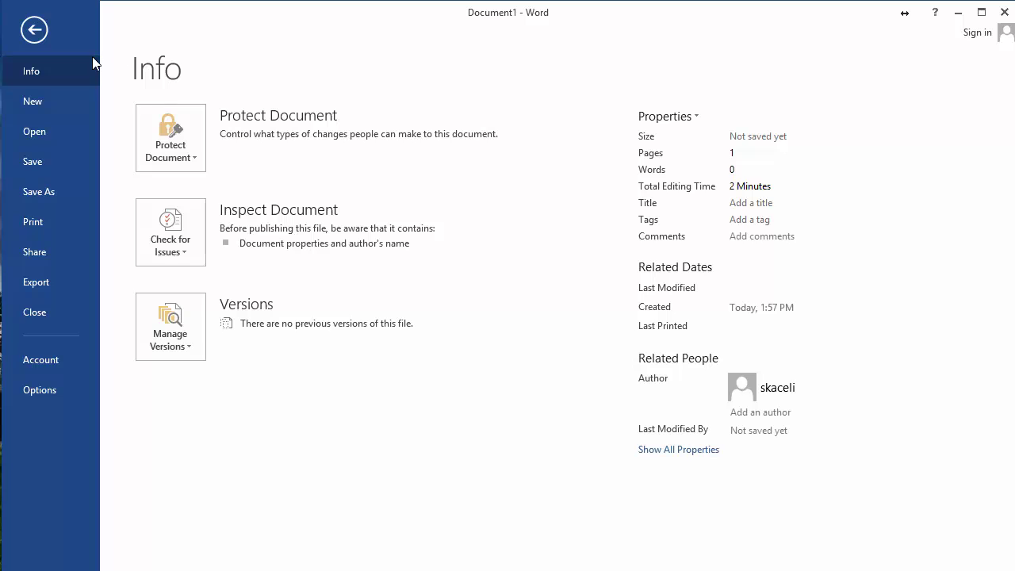
left_click(34, 30)
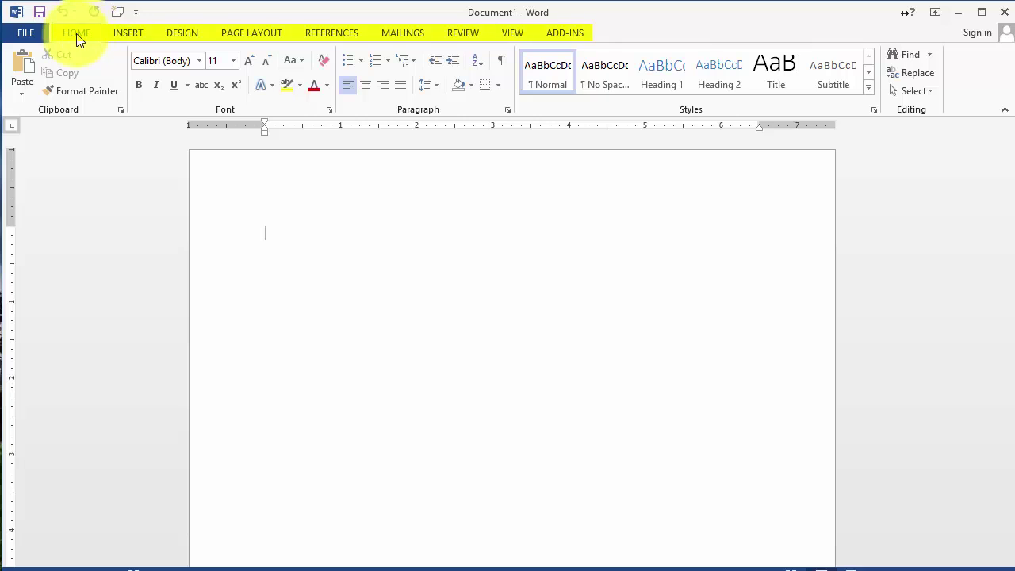
left_click(129, 38)
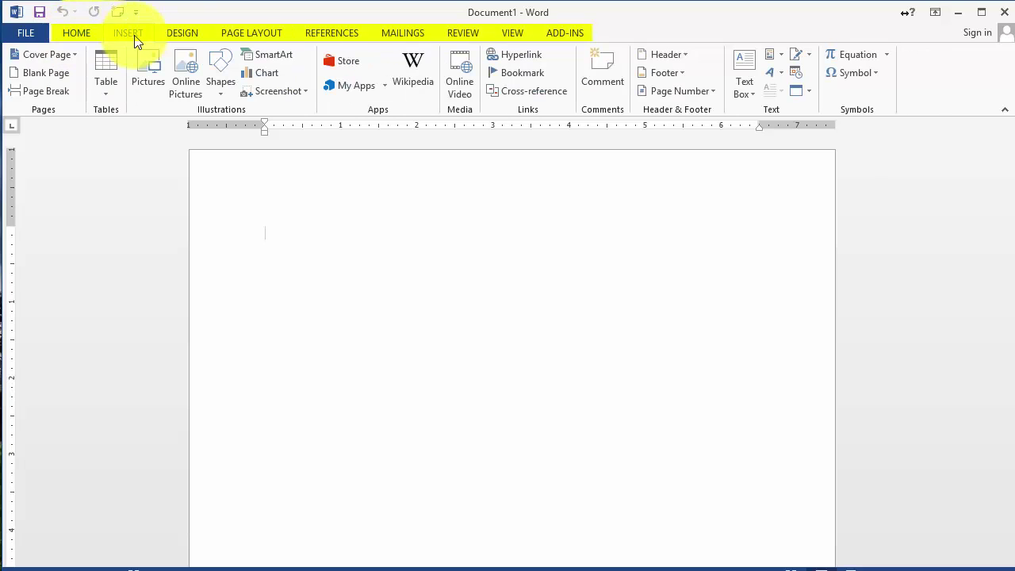
left_click(179, 36)
left_click(251, 38)
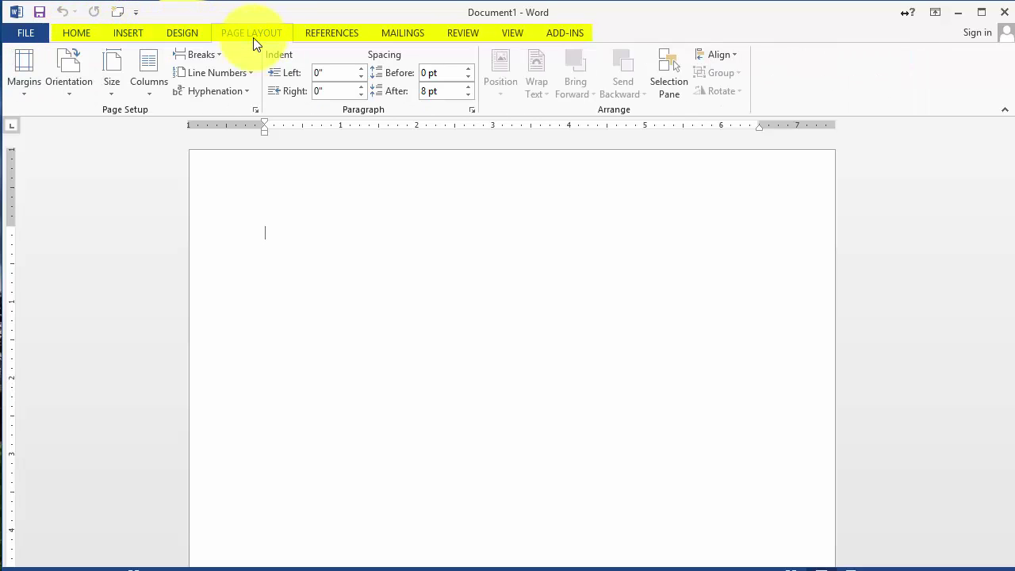
left_click(348, 37)
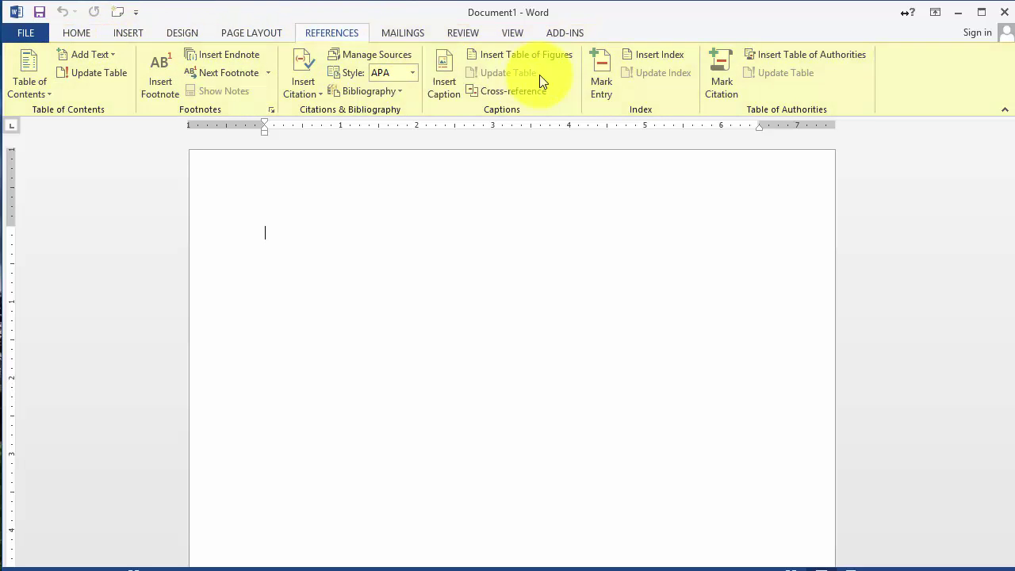
left_click(462, 33)
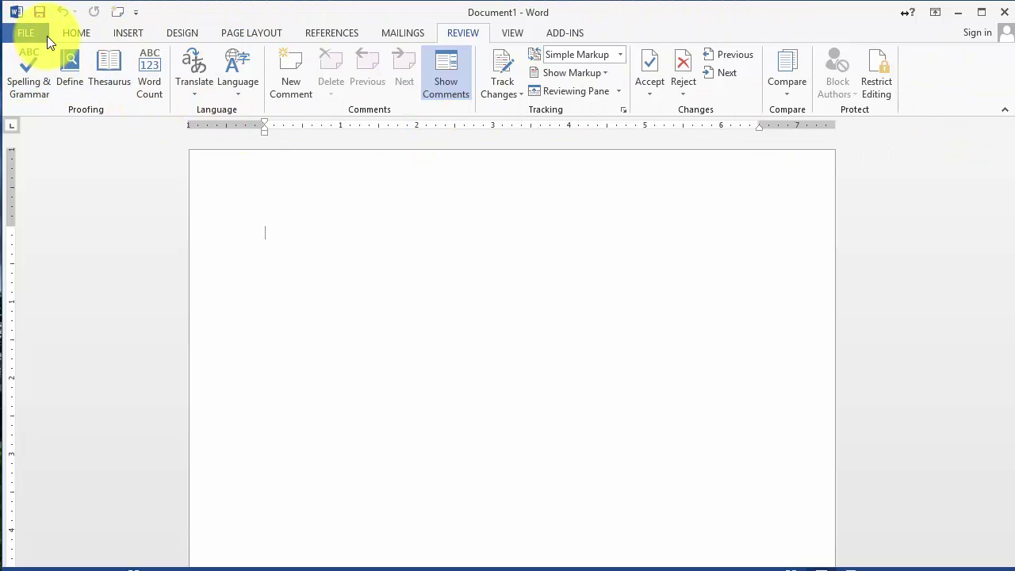
Go through the ribbon command sets again in order from Home through Insert, Design and Page Layout to References.
left_click(70, 32)
left_click(145, 37)
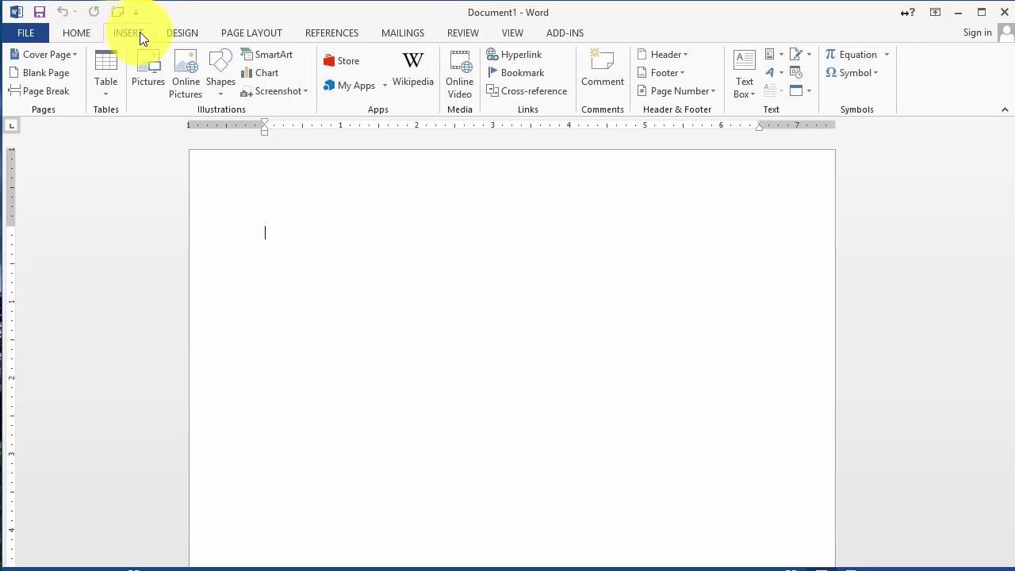
left_click(176, 37)
left_click(262, 37)
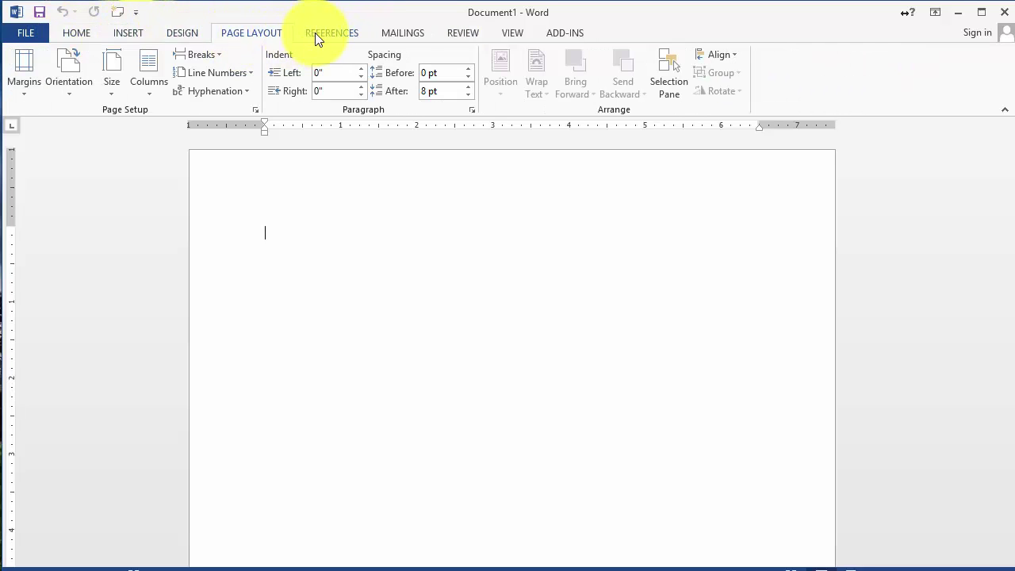
left_click(316, 37)
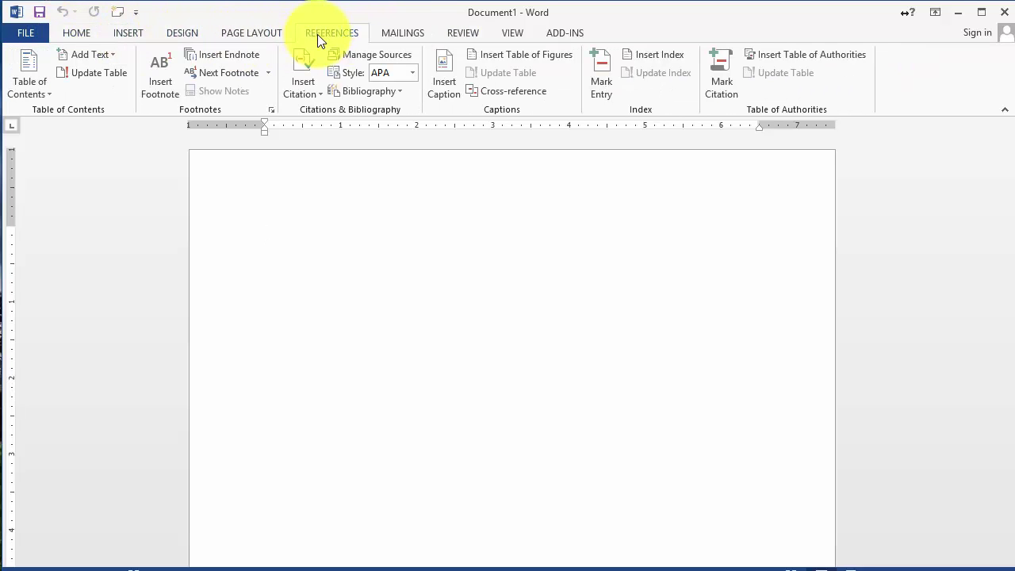
Look over the Home formatting commands and the full Font settings, leaving them without applying changes.
left_click(248, 35)
left_click(100, 35)
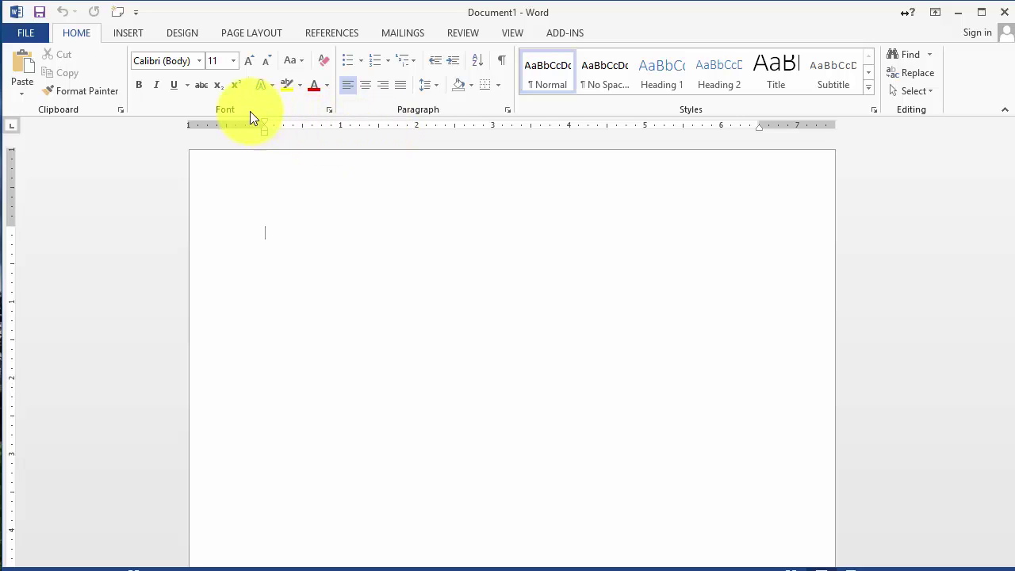
left_click(330, 111)
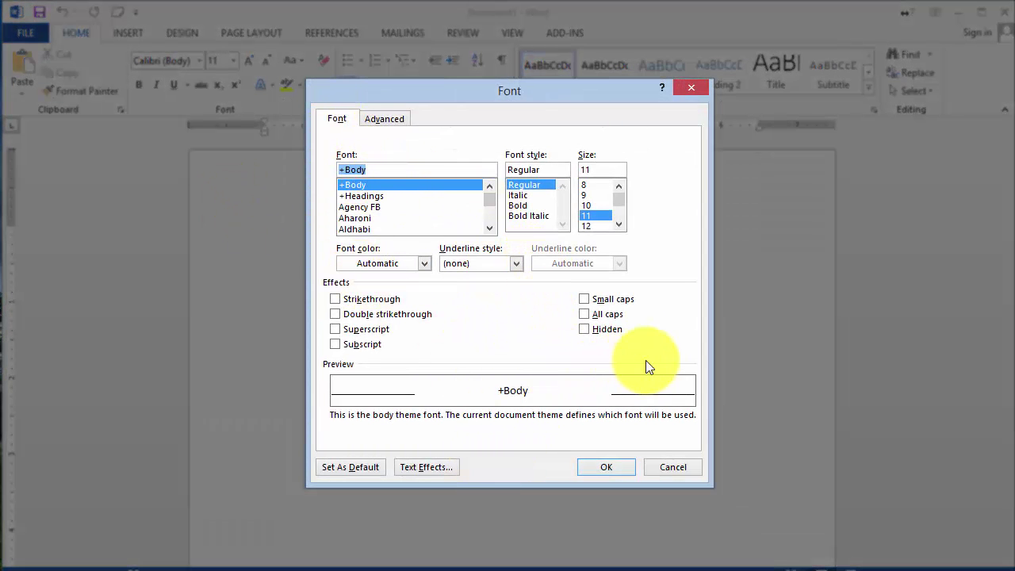
left_click(679, 466)
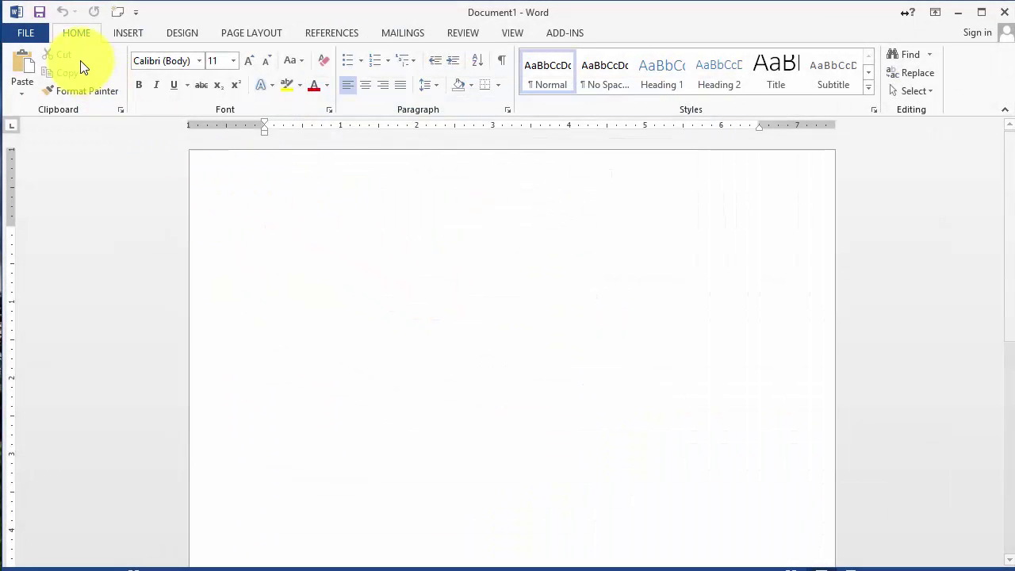
Add the Pictures command from the Insert commands to the Quick Access Toolbar.
left_click(125, 32)
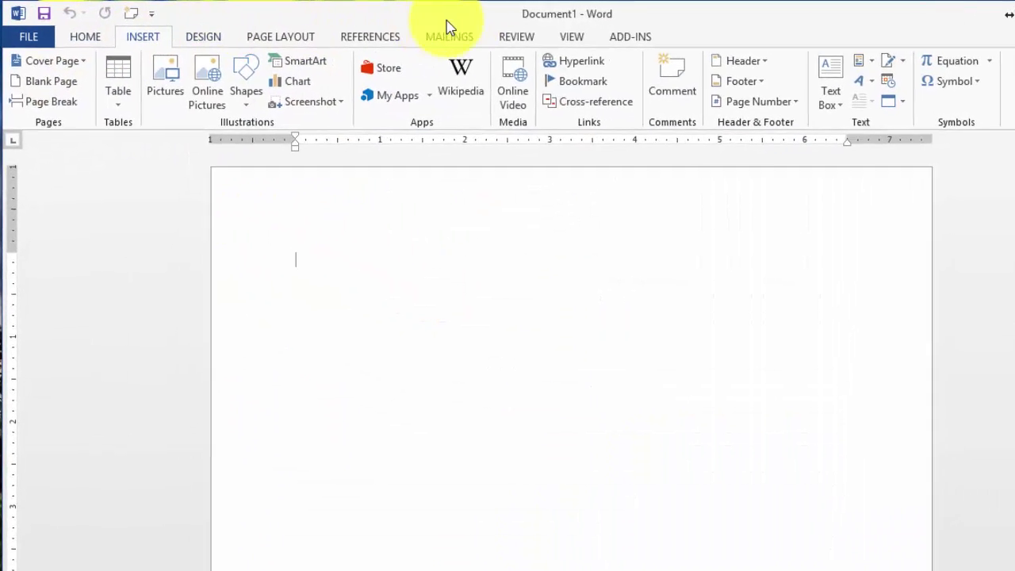
left_click(109, 42)
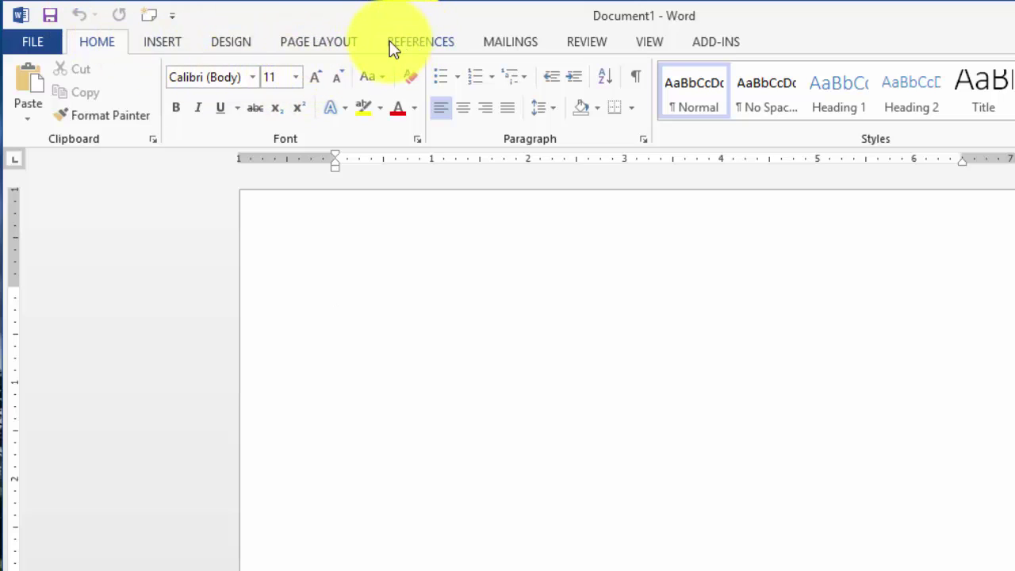
left_click(167, 45)
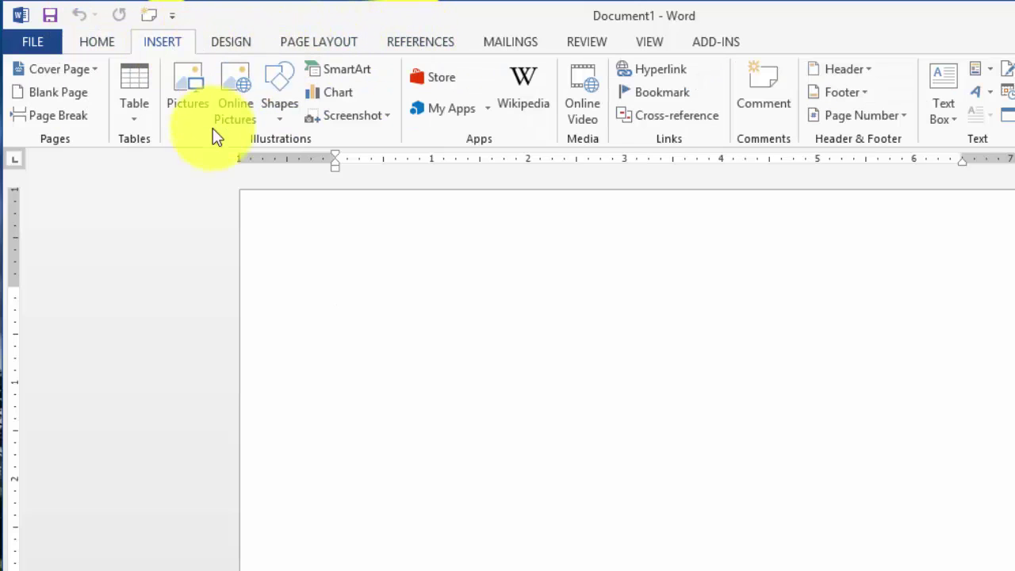
right_click(183, 96)
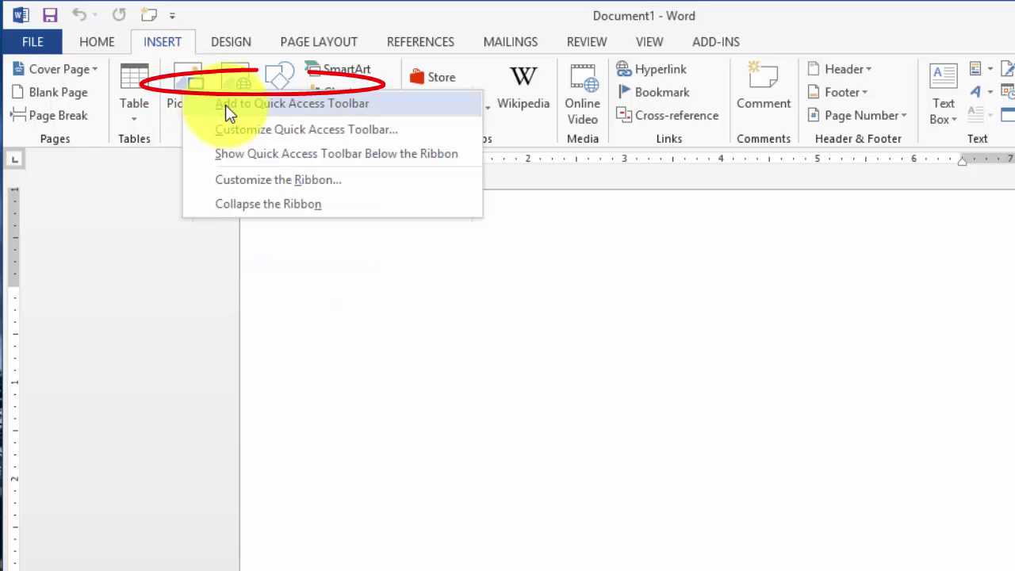
key("Escape")
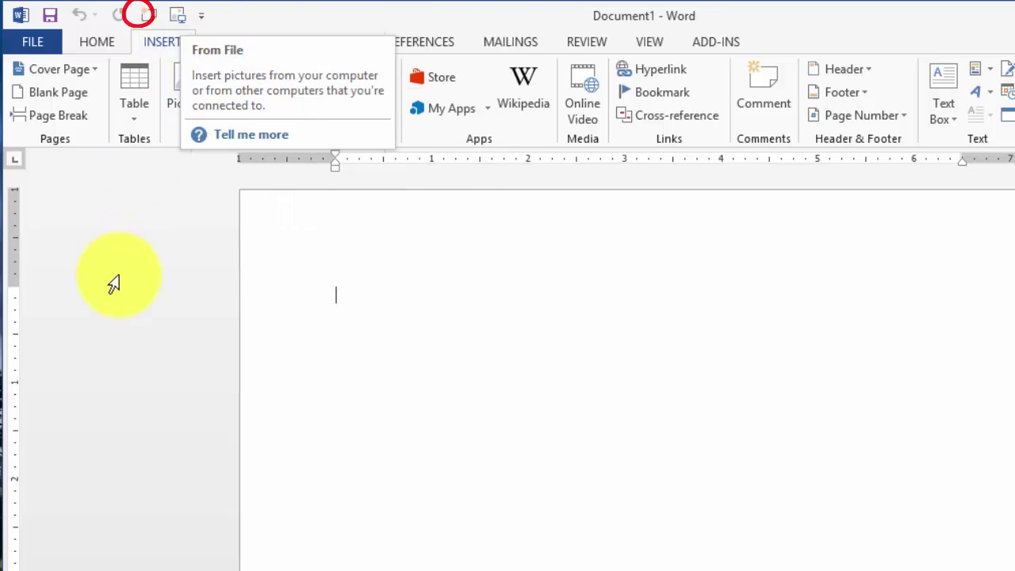
Enter the sample text "frwerewrewrewrw" in the blank document, preview it in Read Mode, and return to Print Layout.
left_click(99, 44)
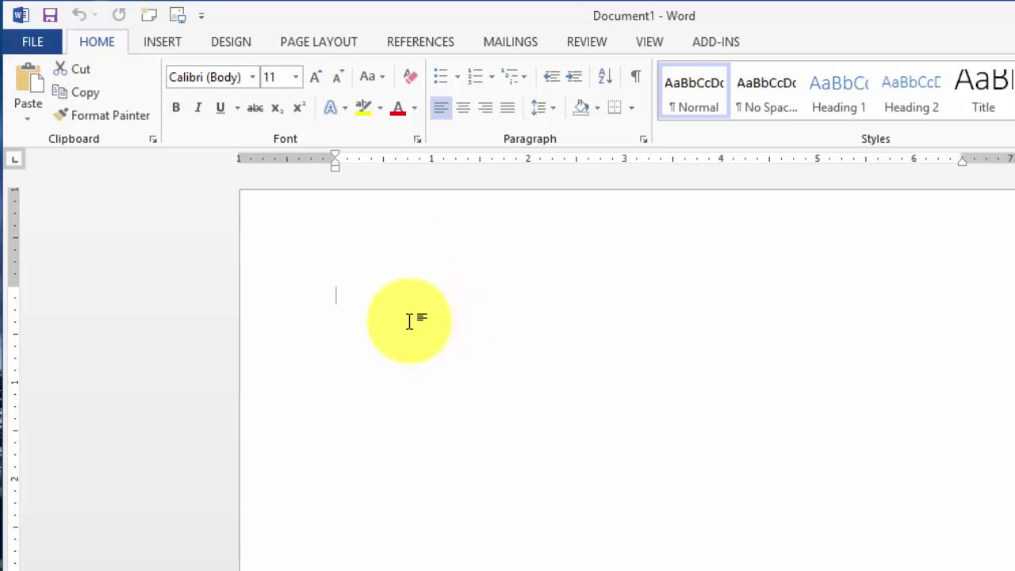
type("frwerewrewrewrw")
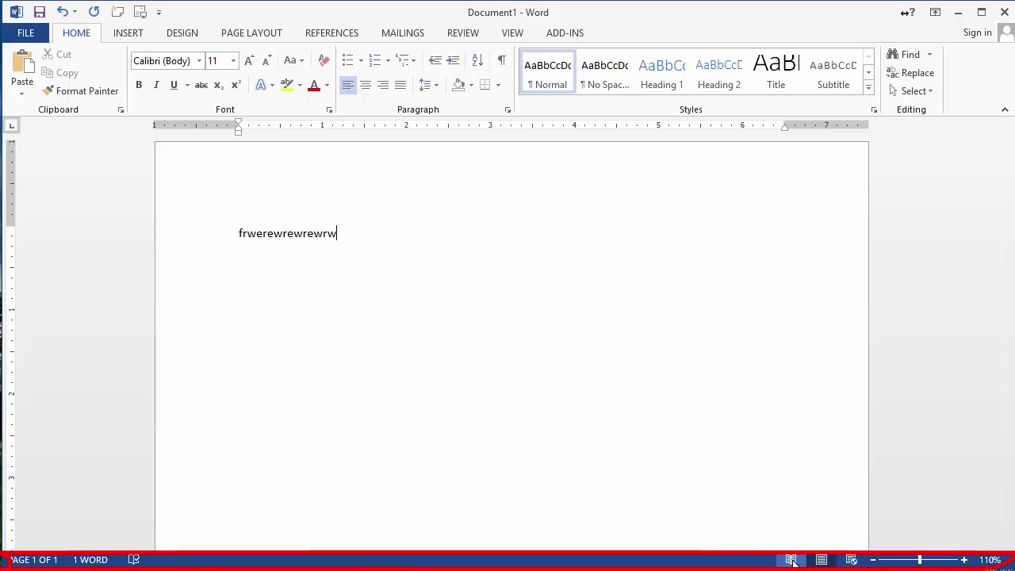
left_click(791, 560)
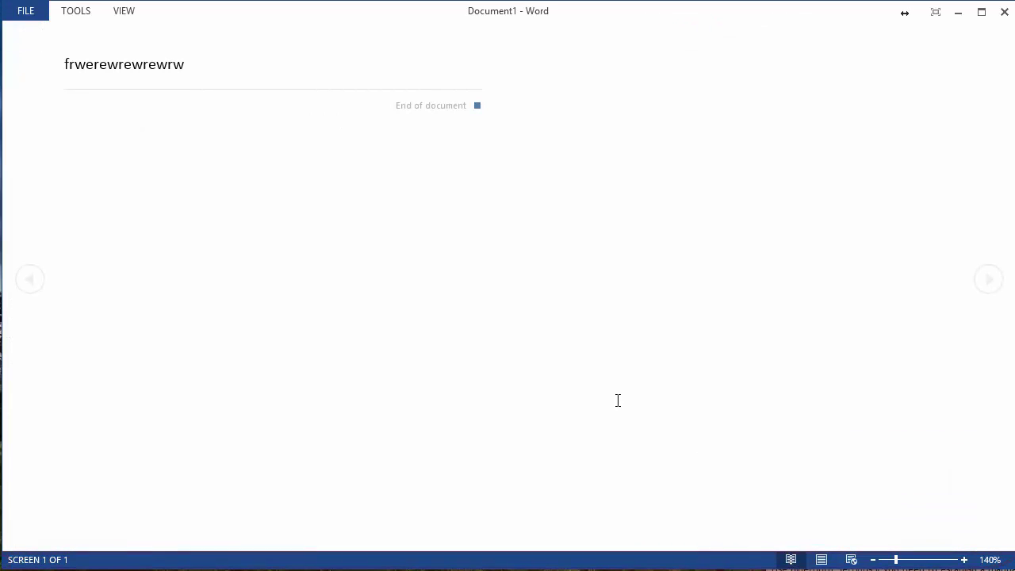
left_click(821, 560)
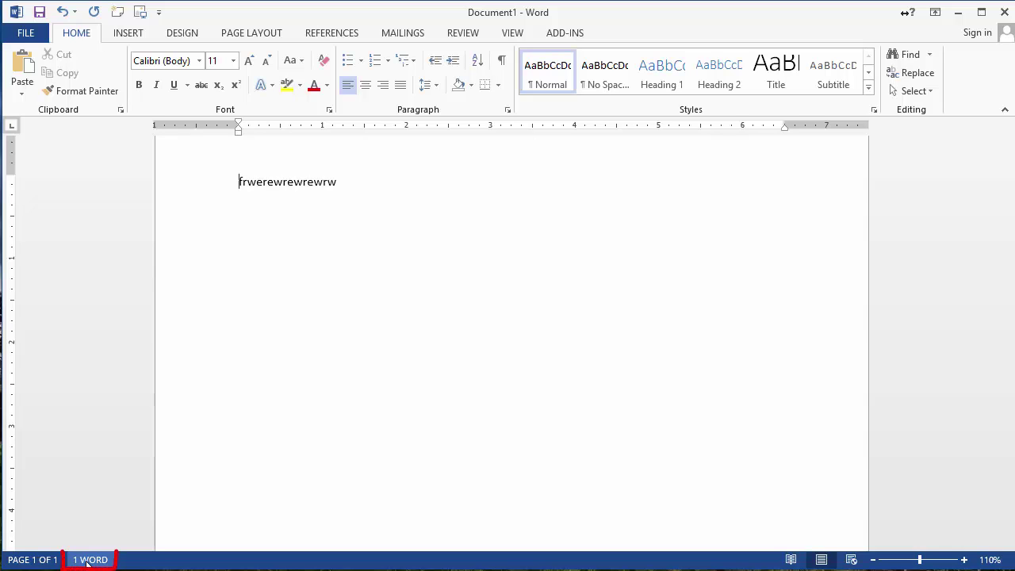
Check the document's word count statistics, and view the Headings, Pages and Results views of the Navigation pane, closing it when done.
left_click(87, 559)
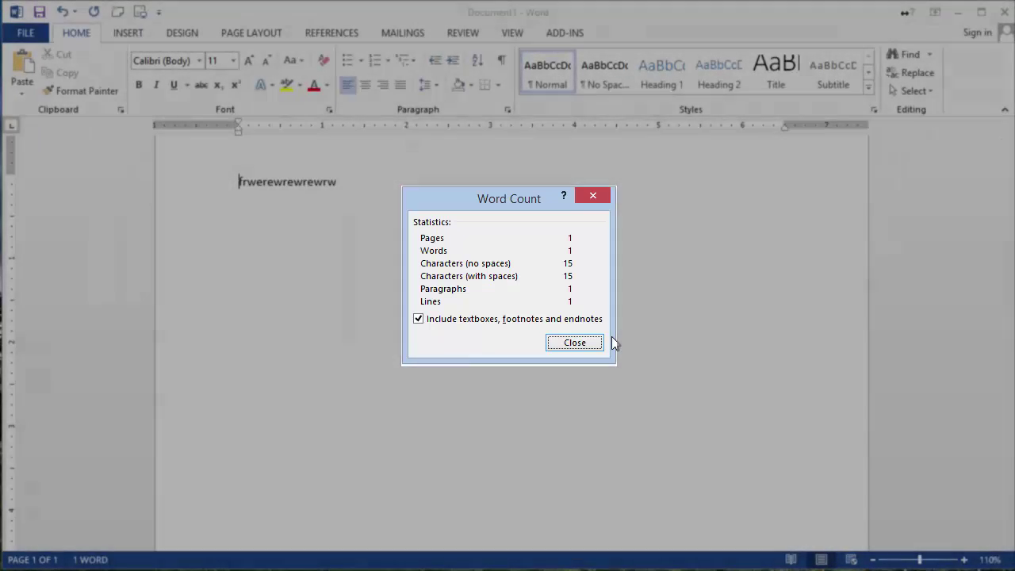
key("Escape")
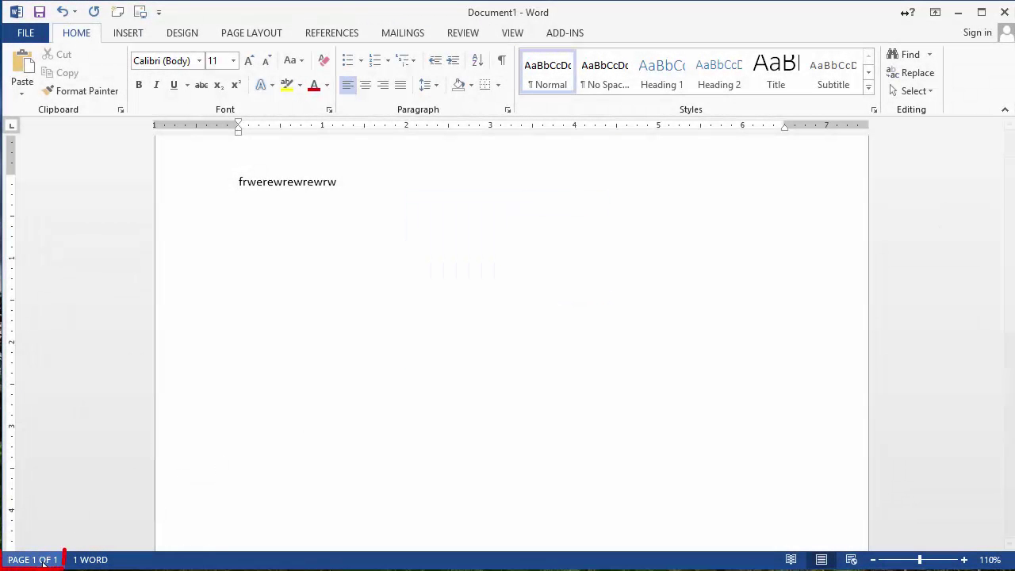
left_click(44, 560)
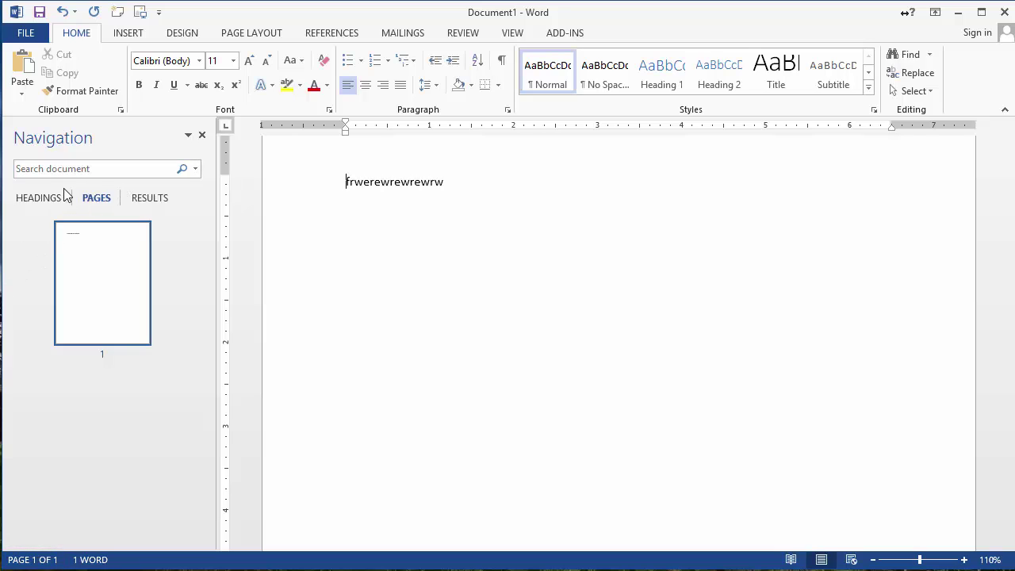
left_click(35, 205)
left_click(95, 200)
left_click(152, 198)
left_click(202, 136)
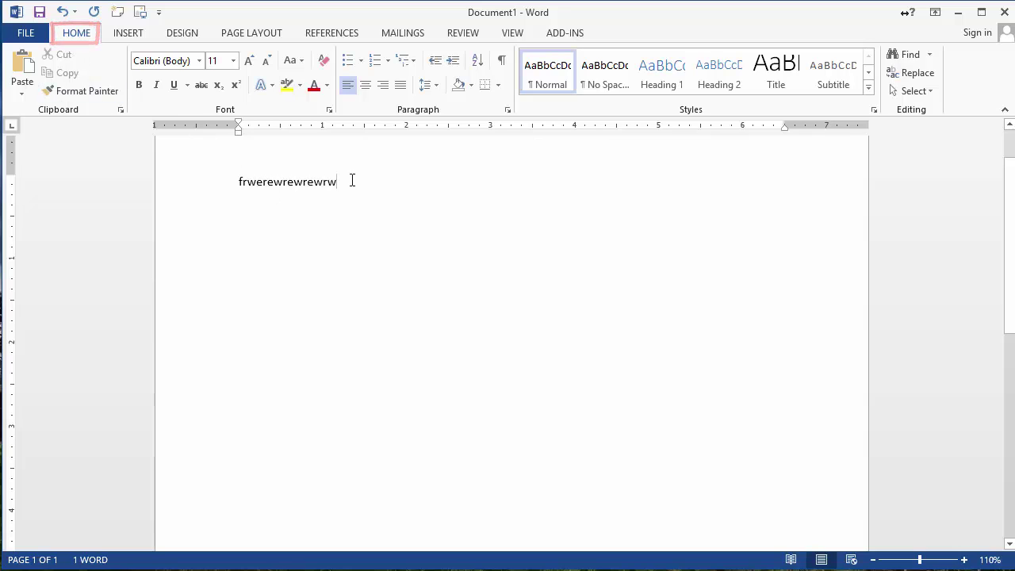
Add a second line of sample text, "wrwerewrewrw", below the first line with a blank paragraph between them.
double_click(297, 187)
left_click(315, 317)
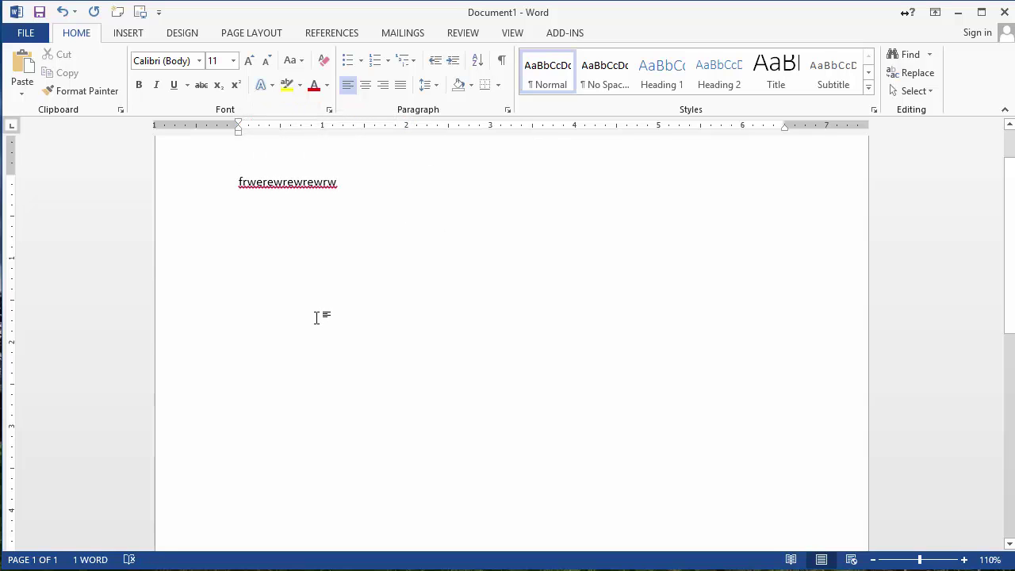
key("Return")
type("wrwerewrewrw")
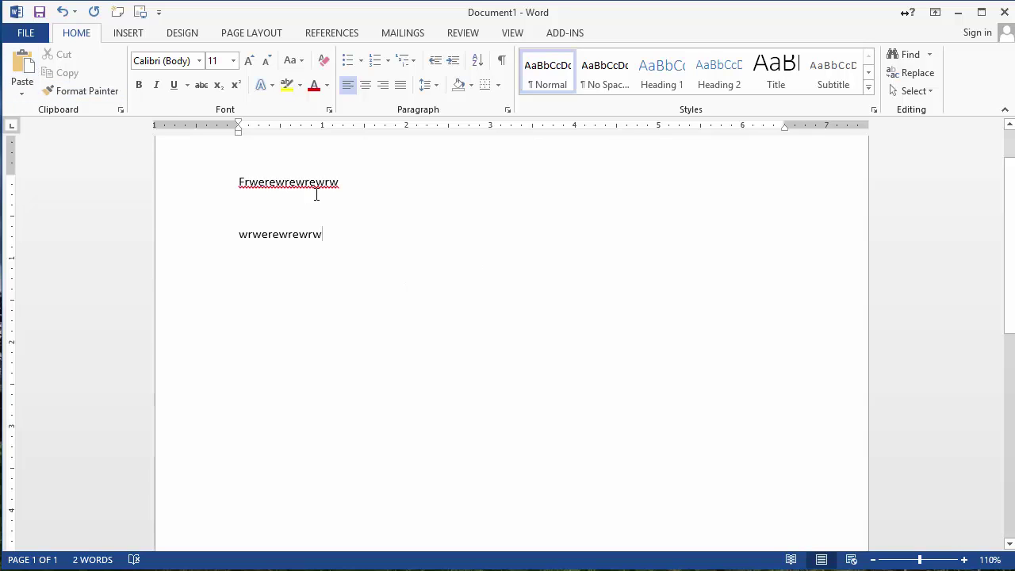
Examine the Insert, Design, Page Layout, References, Mailings, Review and View ribbon commands in order.
left_click(127, 33)
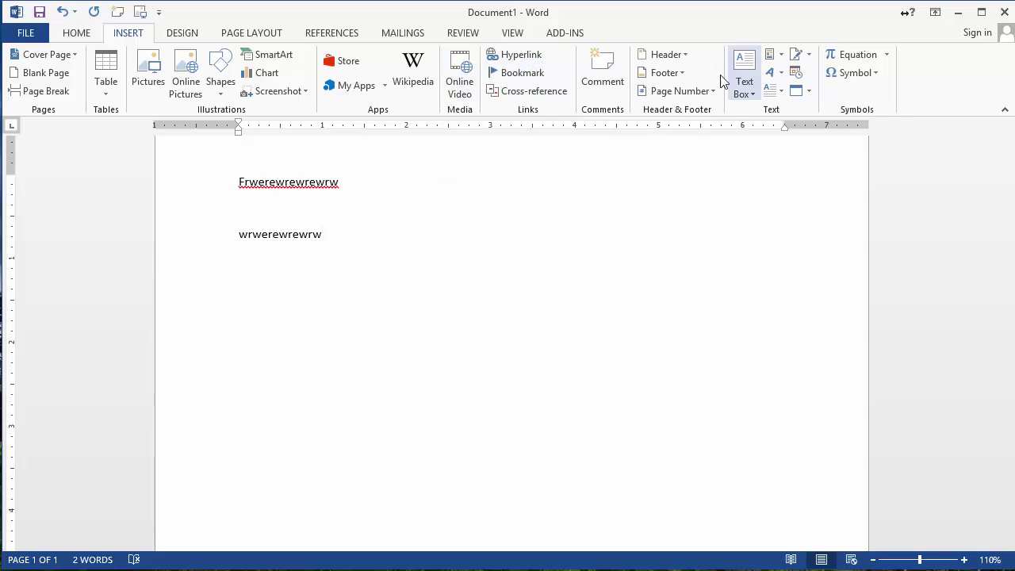
left_click(181, 34)
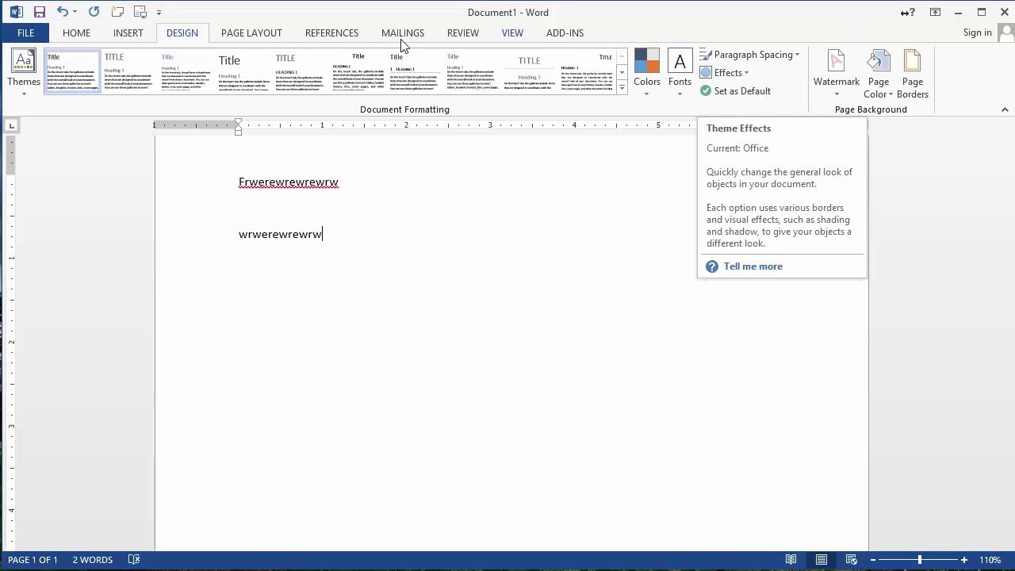
left_click(255, 35)
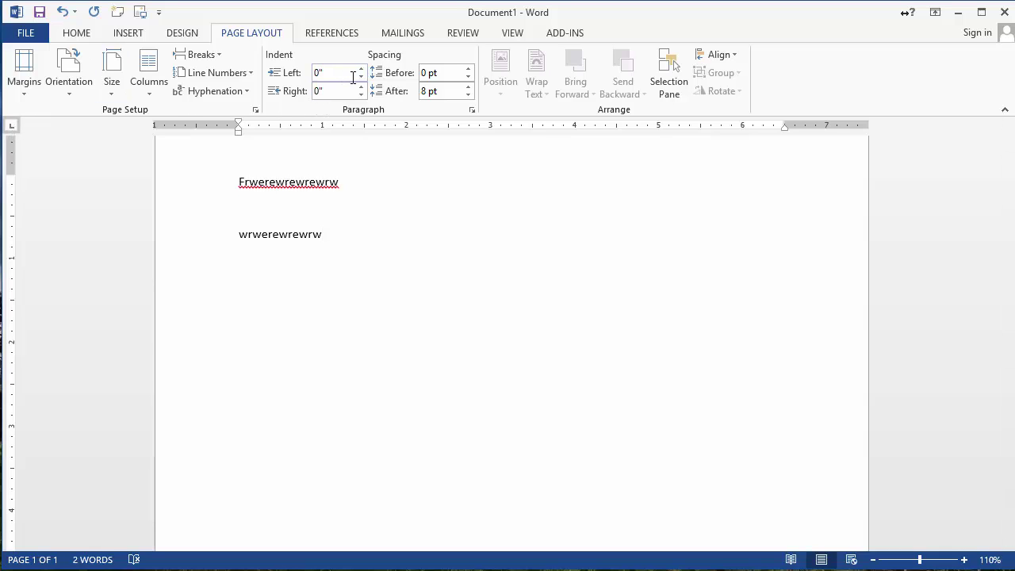
left_click(327, 35)
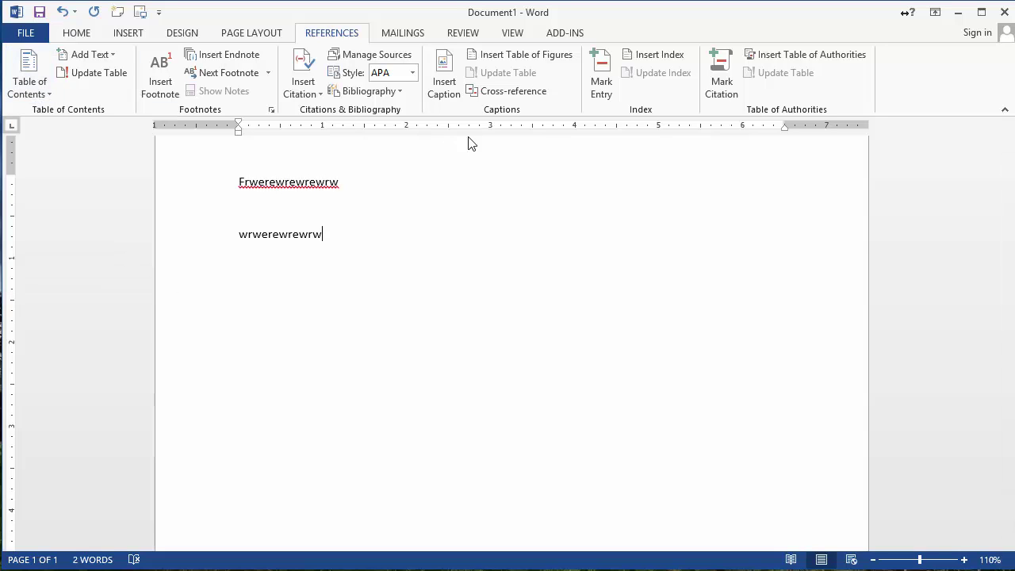
left_click(400, 35)
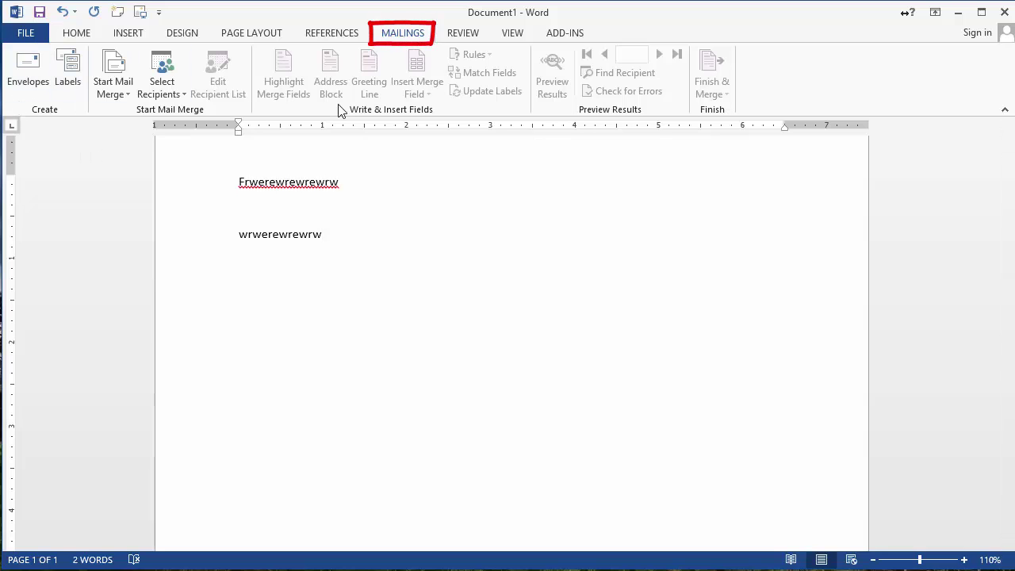
left_click(457, 35)
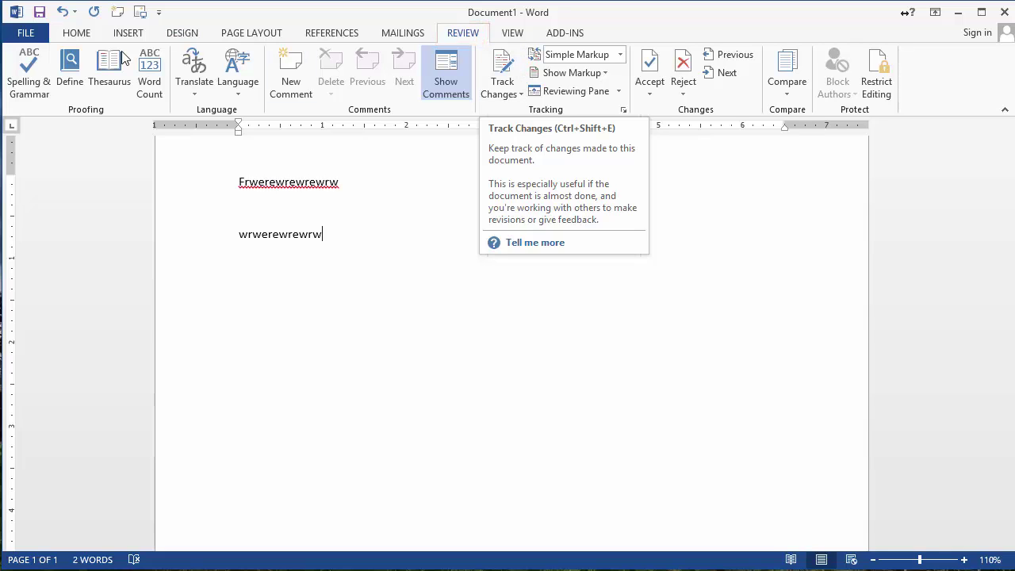
left_click(512, 33)
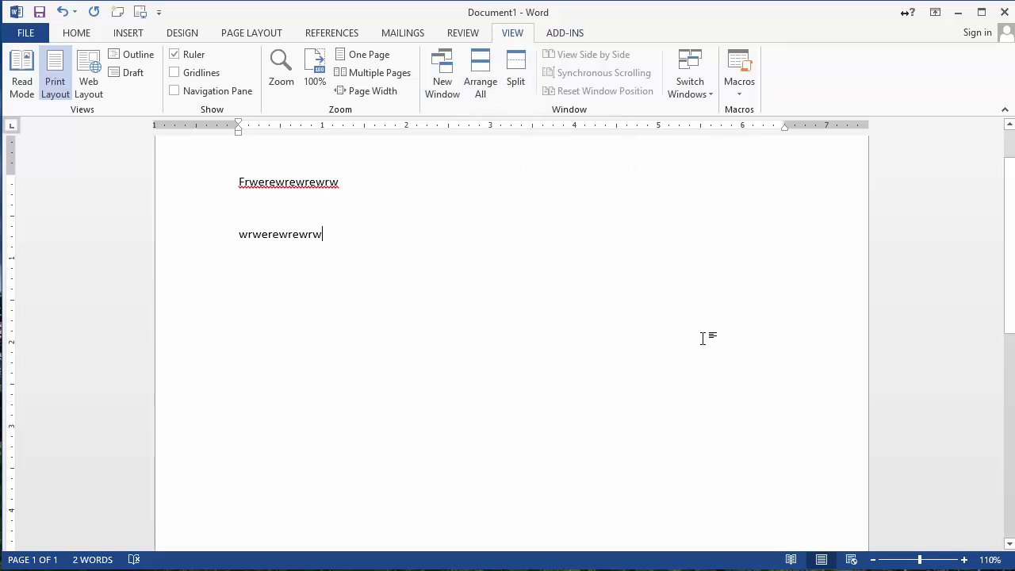
Recap the ribbon command sets from Home through Insert, Design and Page Layout to References.
left_click(74, 36)
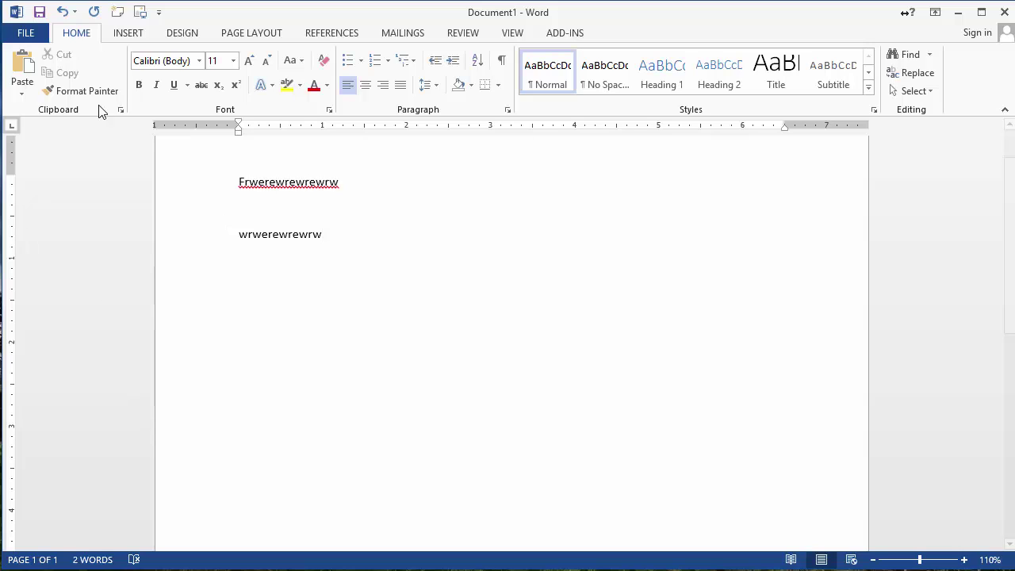
left_click(131, 34)
left_click(170, 37)
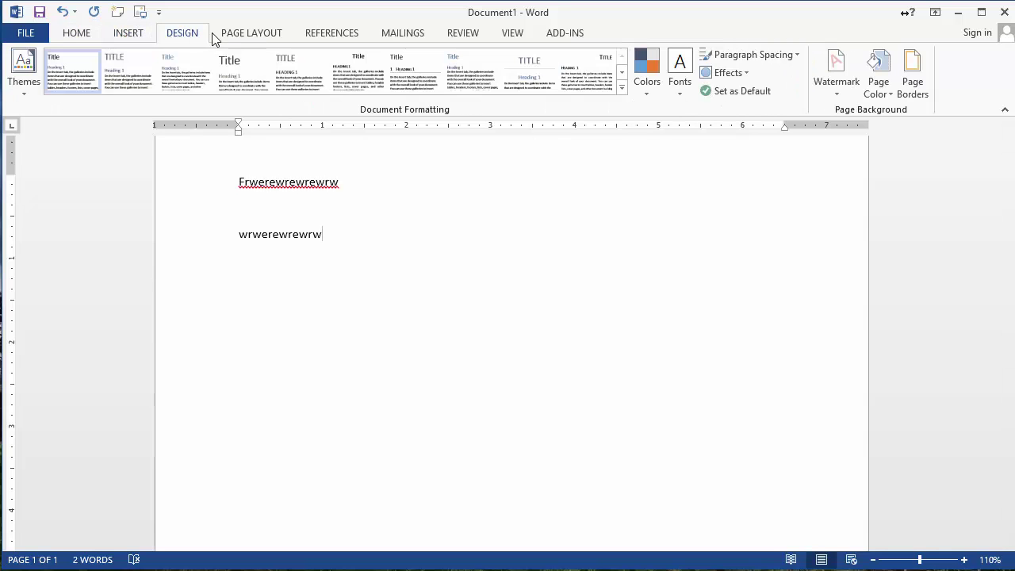
left_click(252, 36)
left_click(310, 36)
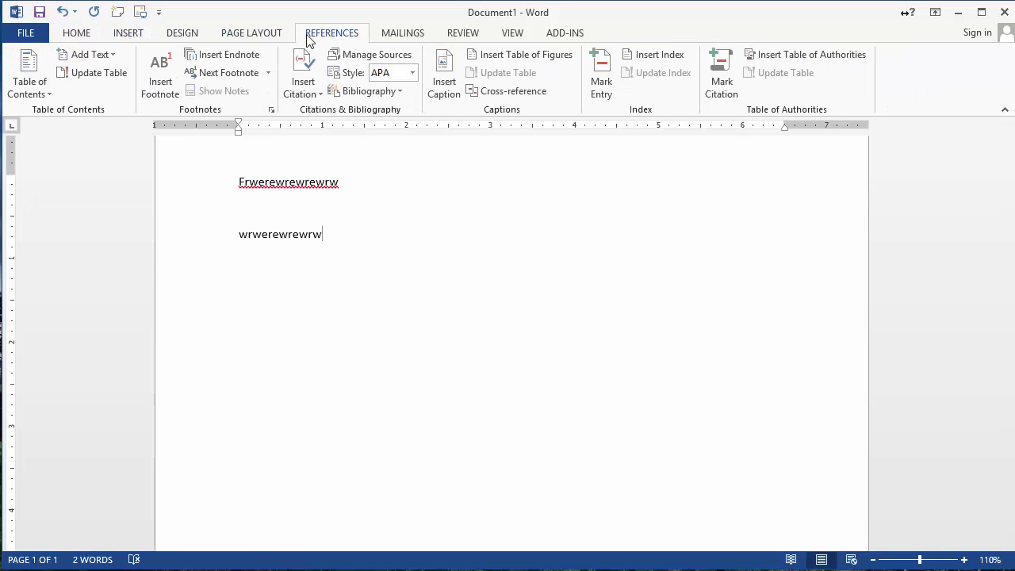
Revisit the Insert commands, run through the ribbon from Home to Mailings, and finish with the Design and Page Layout commands.
left_click(124, 35)
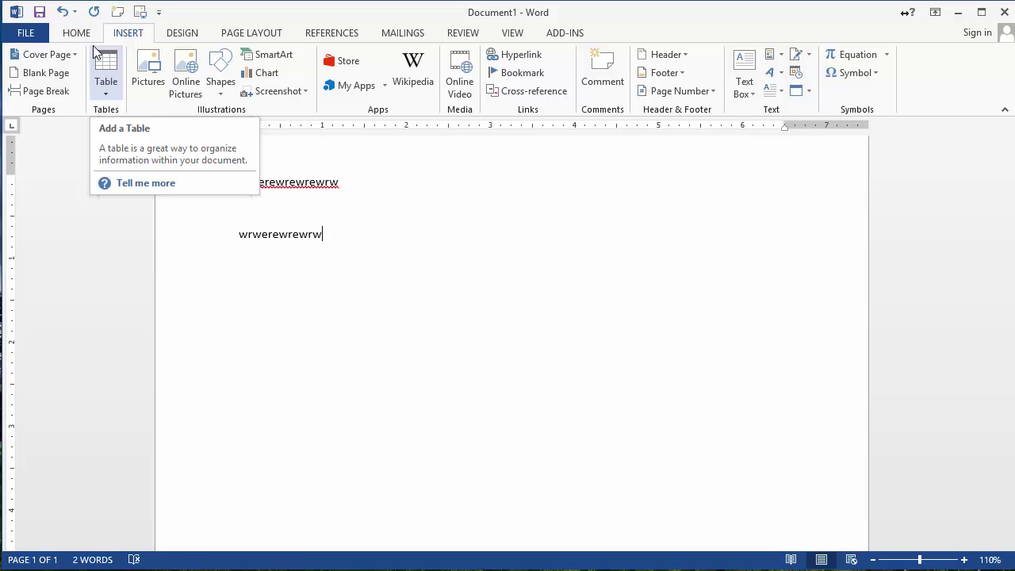
left_click(79, 31)
left_click(123, 35)
left_click(184, 36)
left_click(238, 37)
left_click(319, 35)
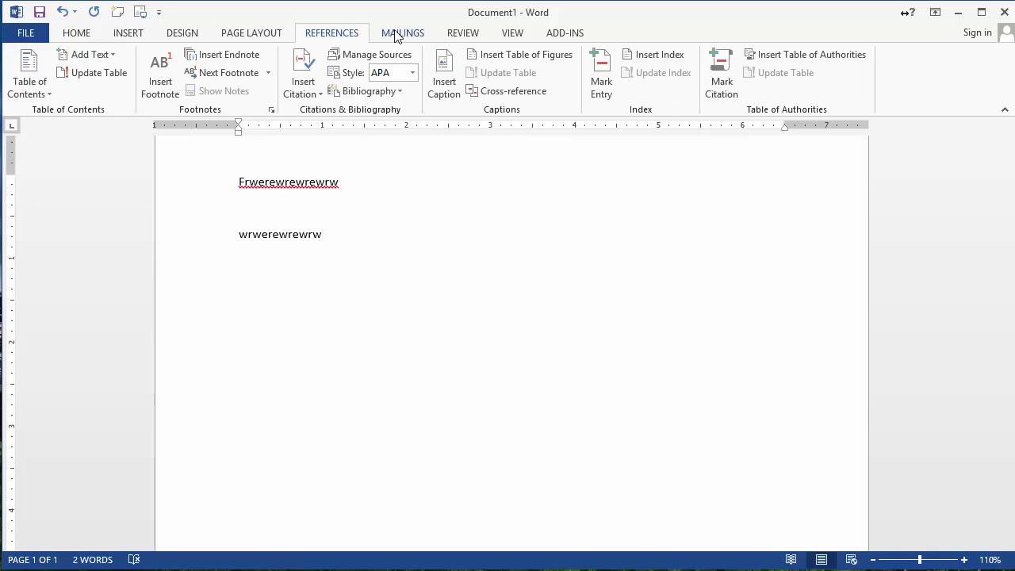
left_click(397, 35)
left_click(189, 36)
left_click(238, 36)
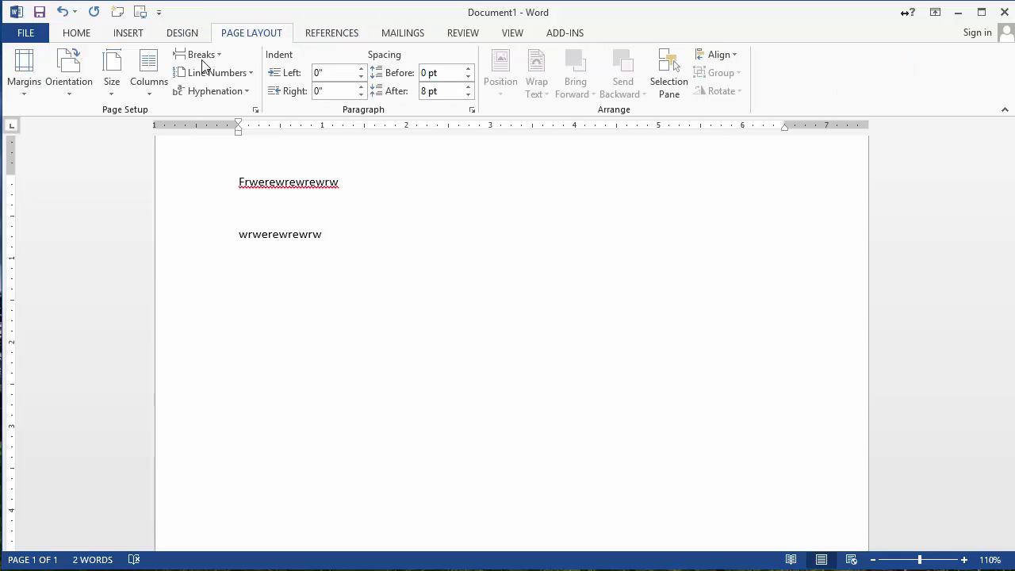